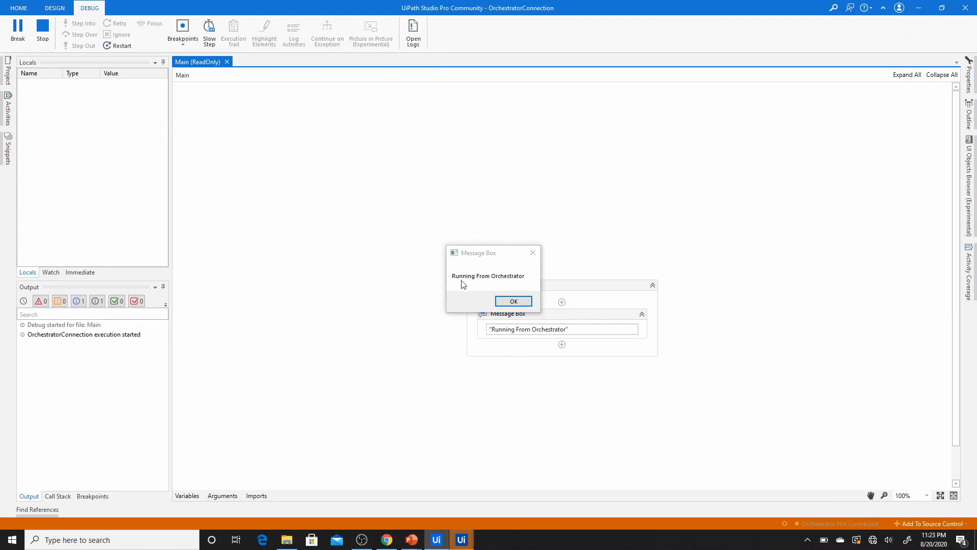
- Dismiss the "Running From Orchestrator" message box
click(514, 300)
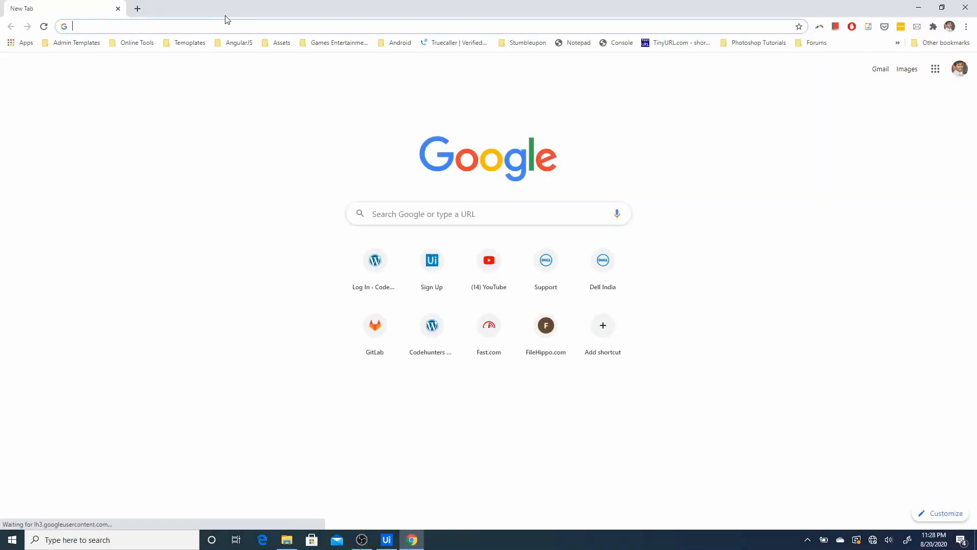
- Go to cloud.uipath.com in Chrome and open the Machines page of the Codehunters Orchestrator service
text(cloud.uipath.com)
key(Return)
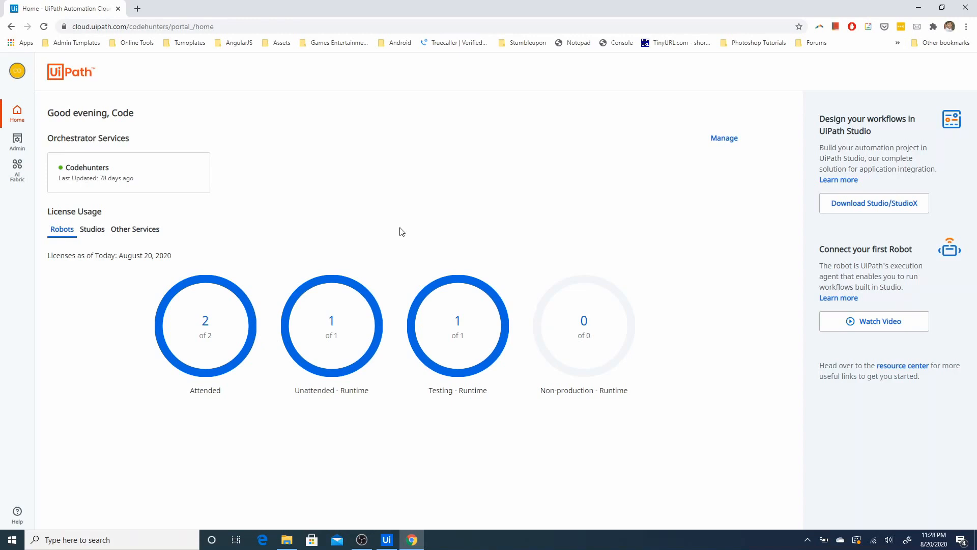
click(131, 177)
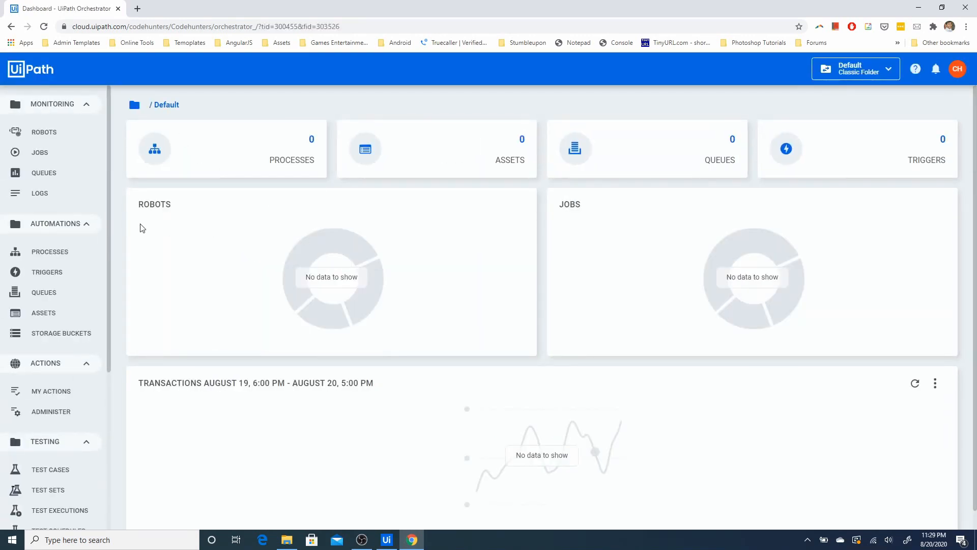
drag(112, 197, 112, 357)
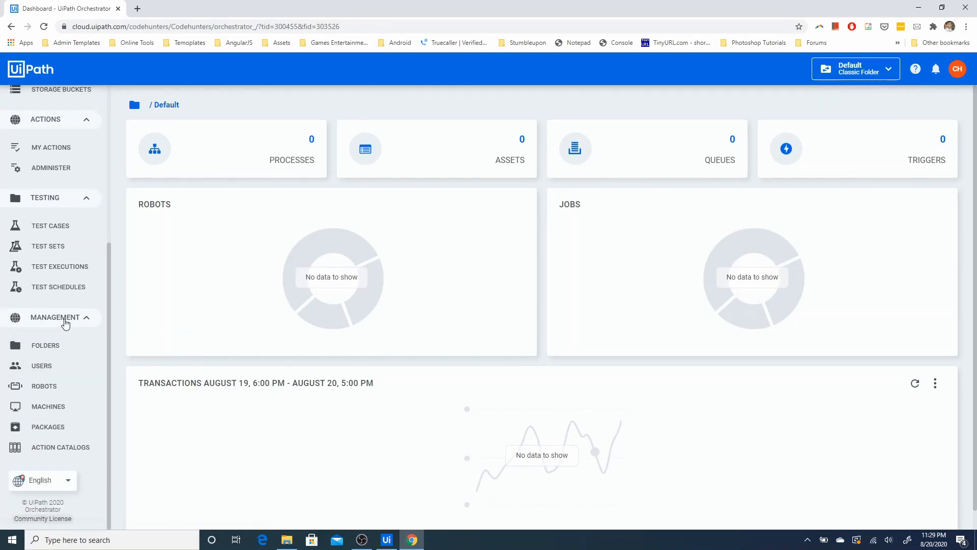
click(47, 407)
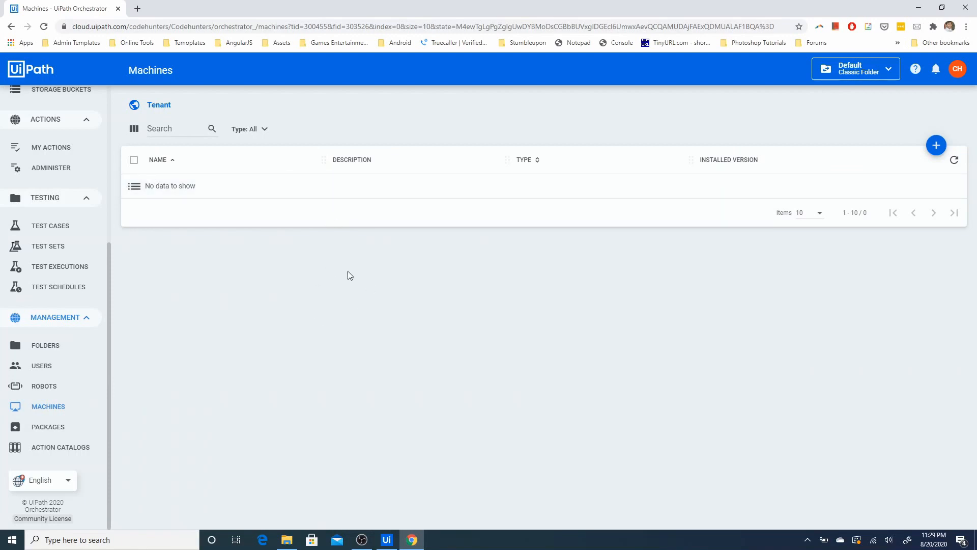
click(387, 539)
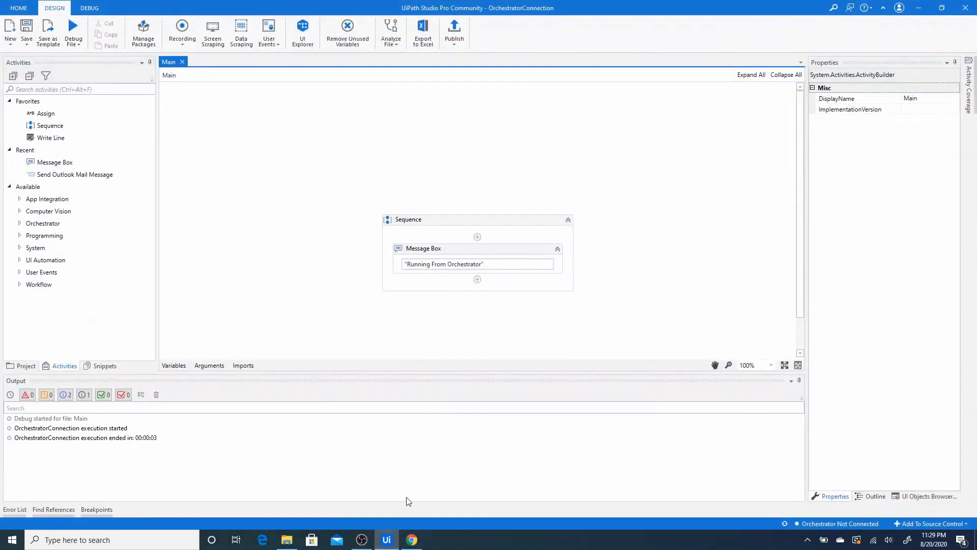
click(387, 540)
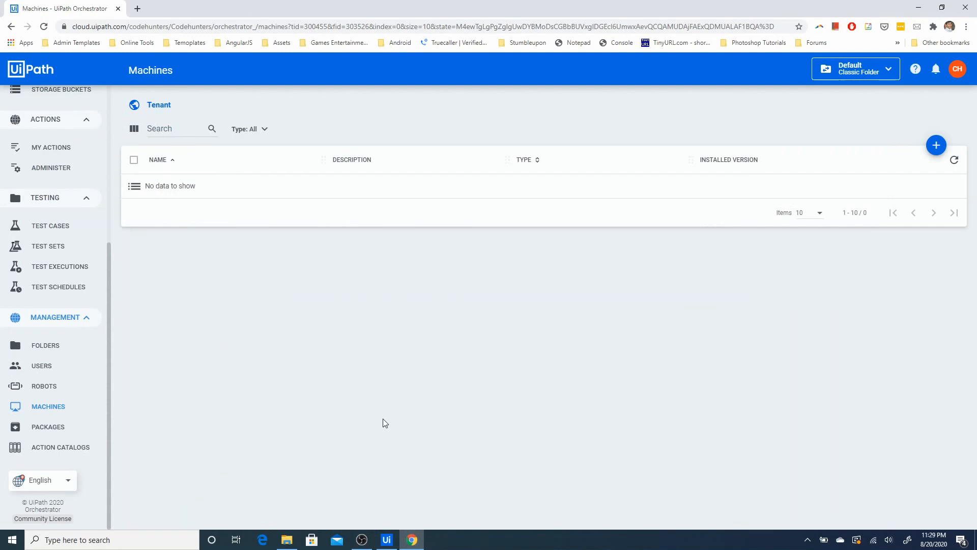
- Launch UiPath Assistant and open its Orchestrator Settings
click(9, 543)
text(ui)
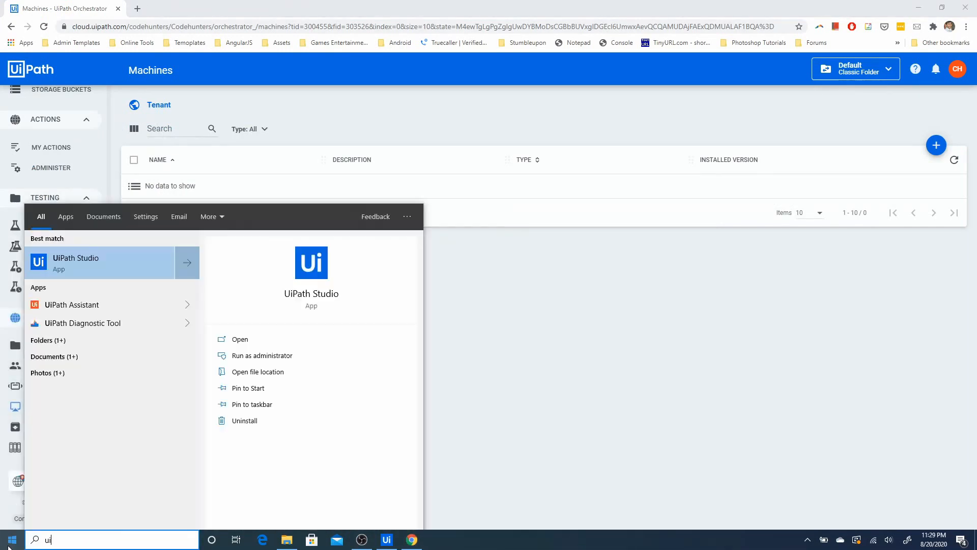
click(76, 304)
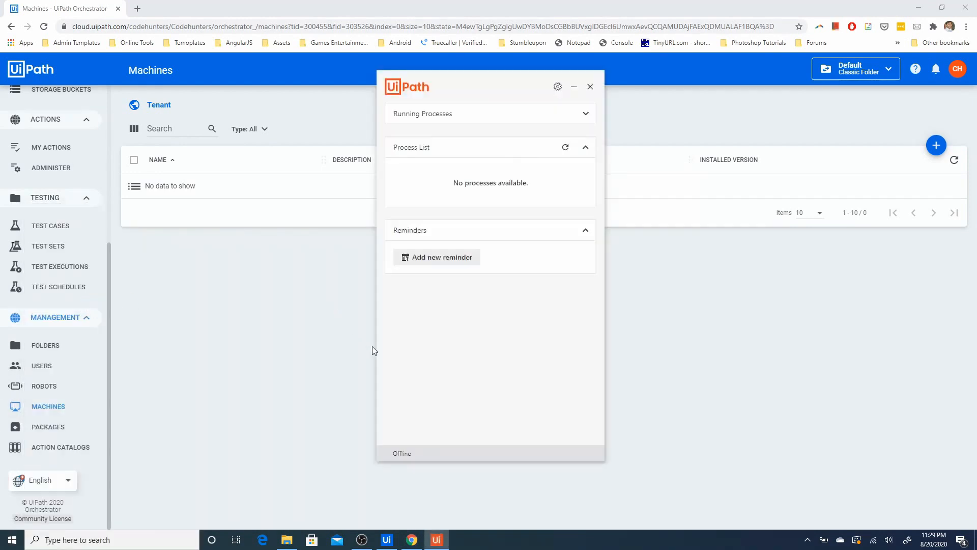
click(558, 90)
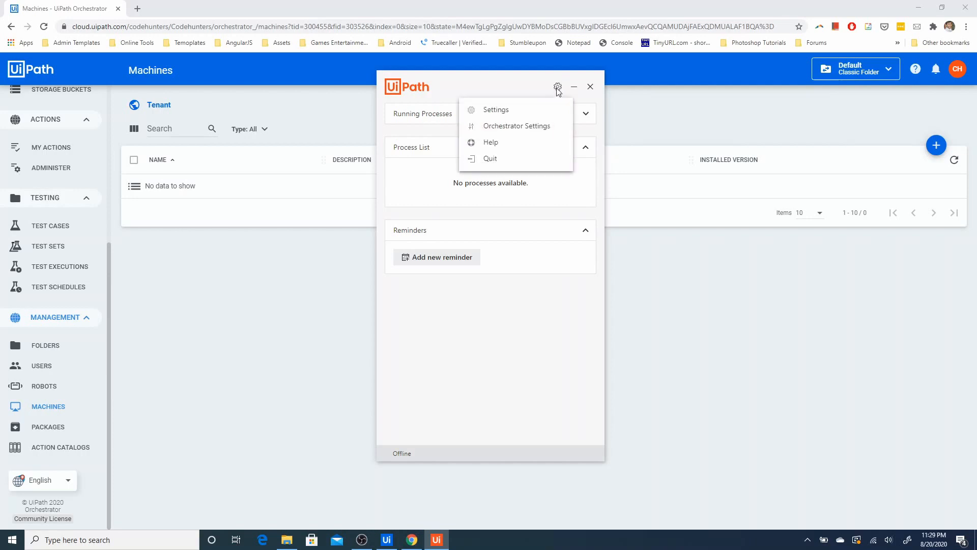
click(532, 130)
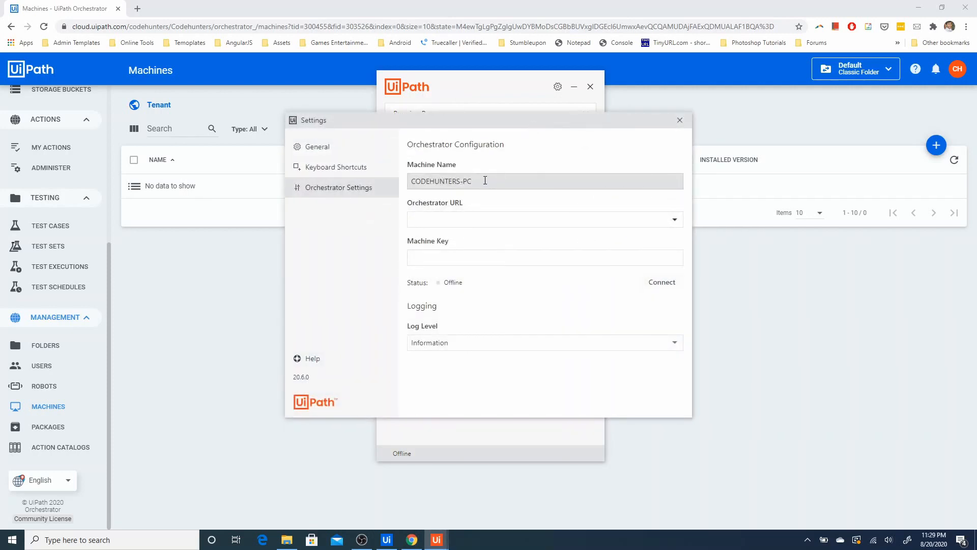
- Copy the machine name from the Orchestrator configuration
drag(485, 180, 409, 182)
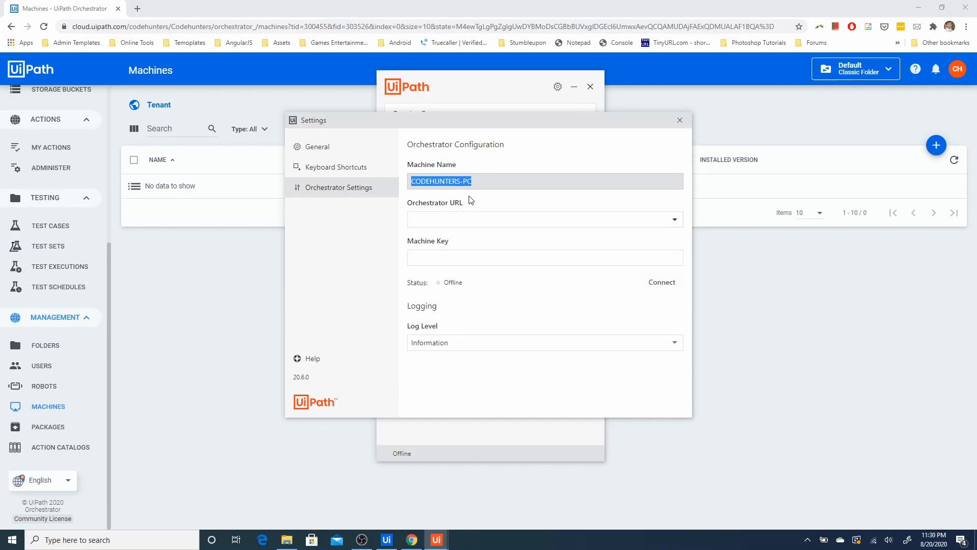
drag(479, 179, 411, 182)
key(ctrl+c)
- Switch back to Orchestrator in Chrome and start a new standard machine named CODEHUNTERS-PC
click(775, 126)
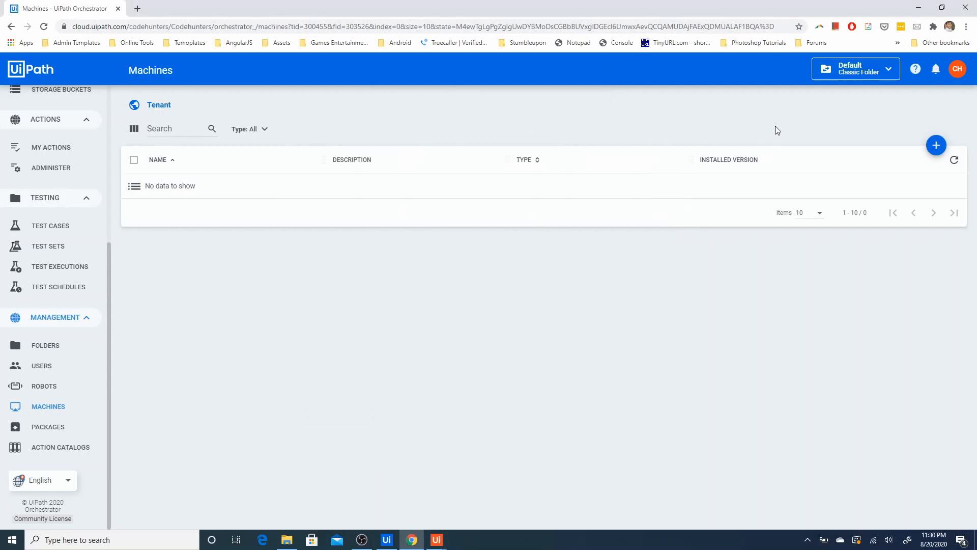
click(937, 146)
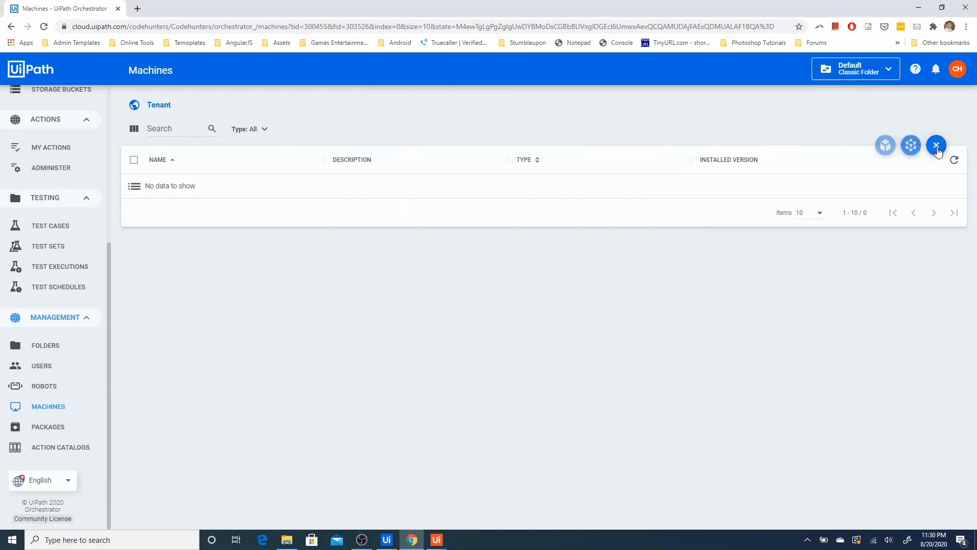
click(886, 146)
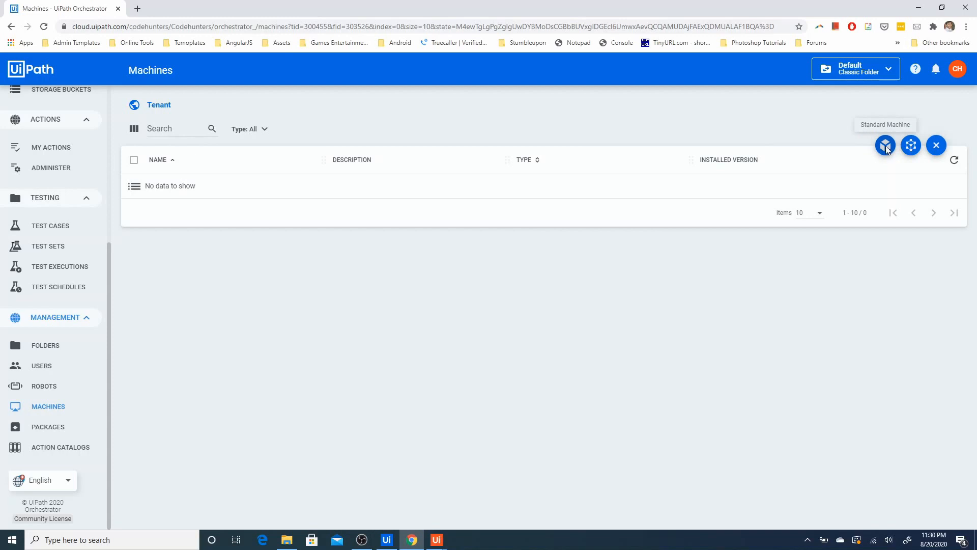
key(ctrl+v)
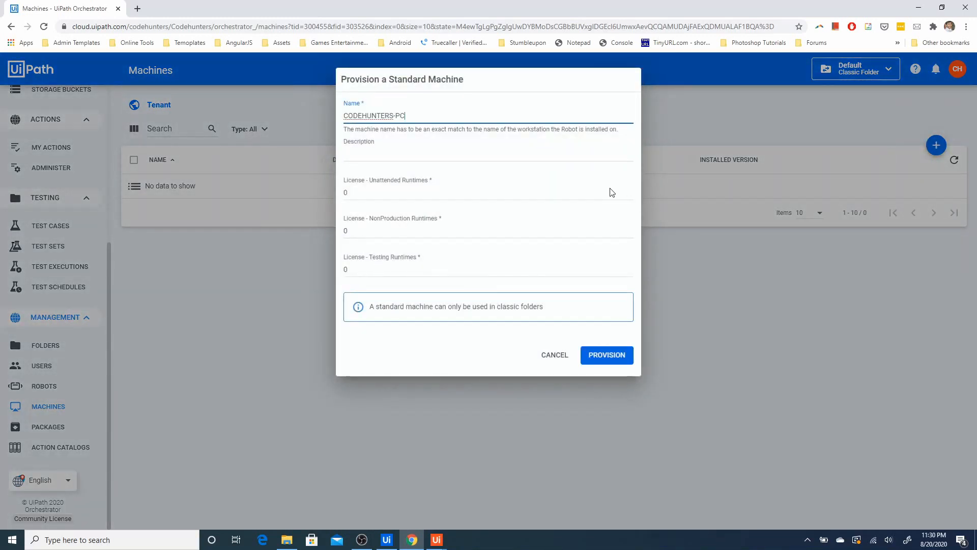
- Enter "Codehunter Machine" as the machine's description and set its unattended runtimes to 1
click(492, 154)
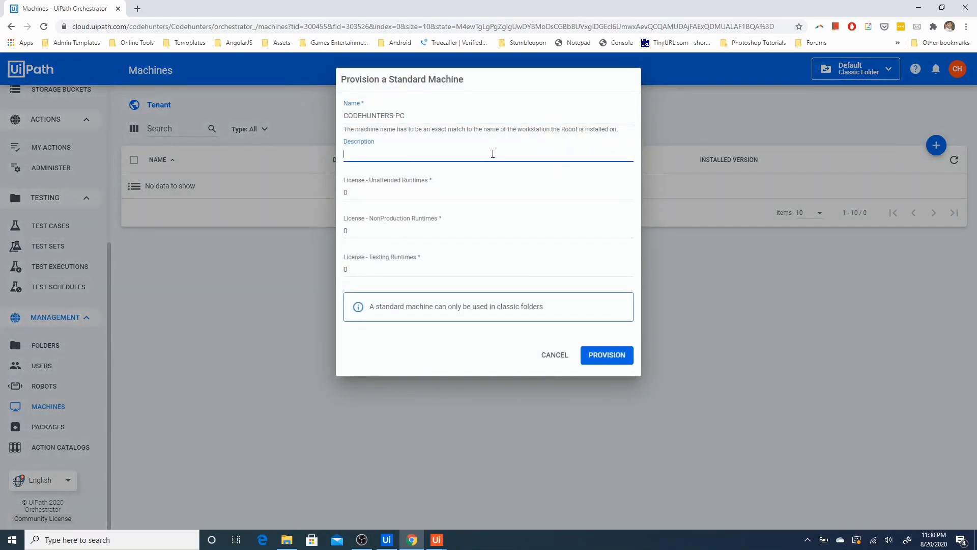
text(Codehunter)
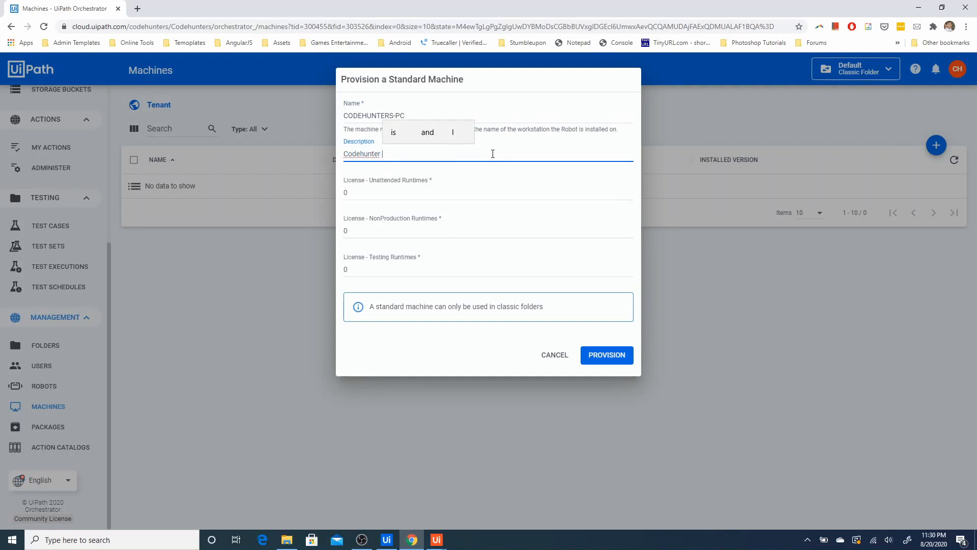
text( Machine)
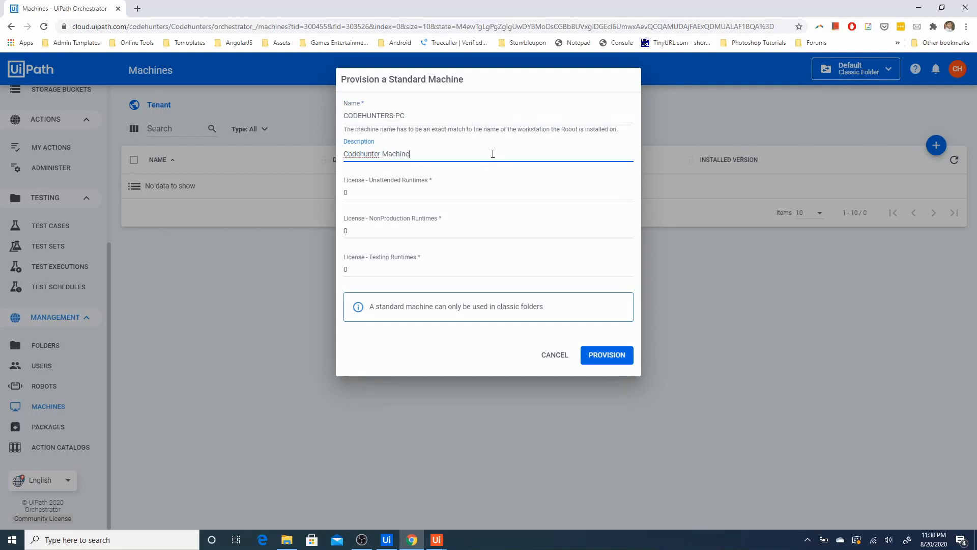
click(444, 193)
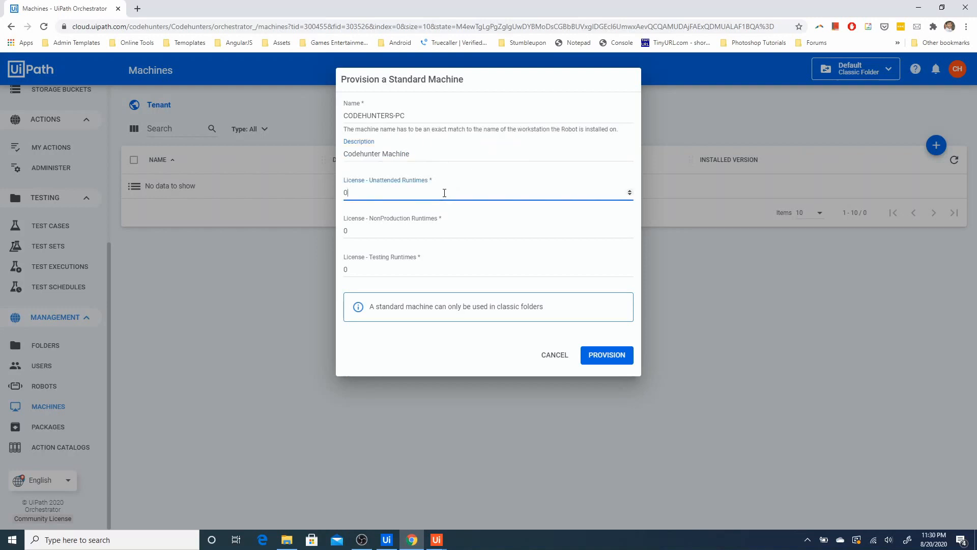
text(1)
drag(368, 226, 300, 228)
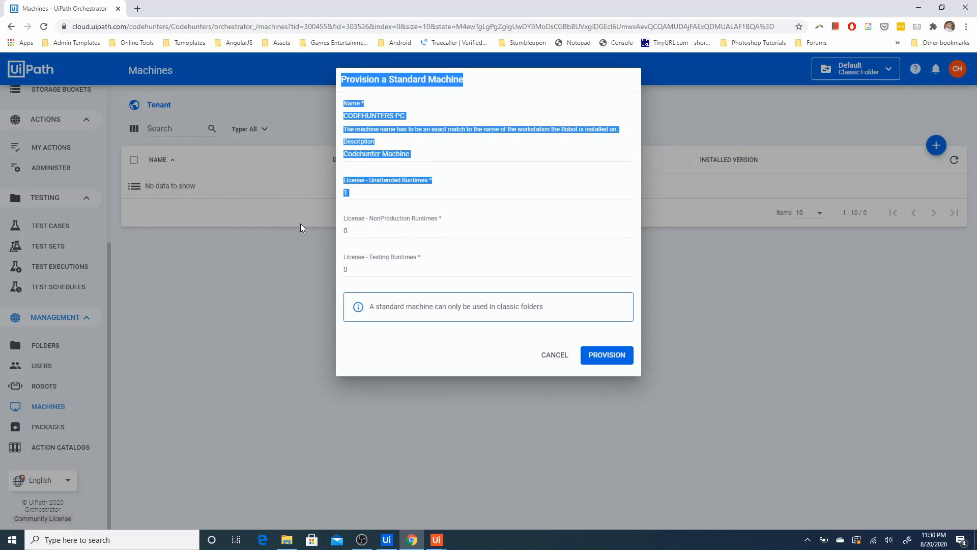
click(353, 230)
text(1)
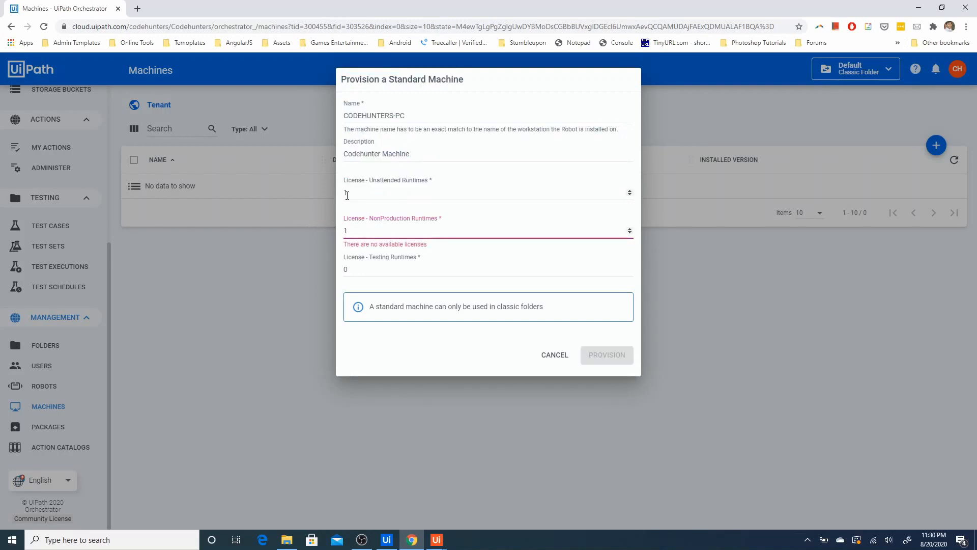
key(BackSpace)
text(0)
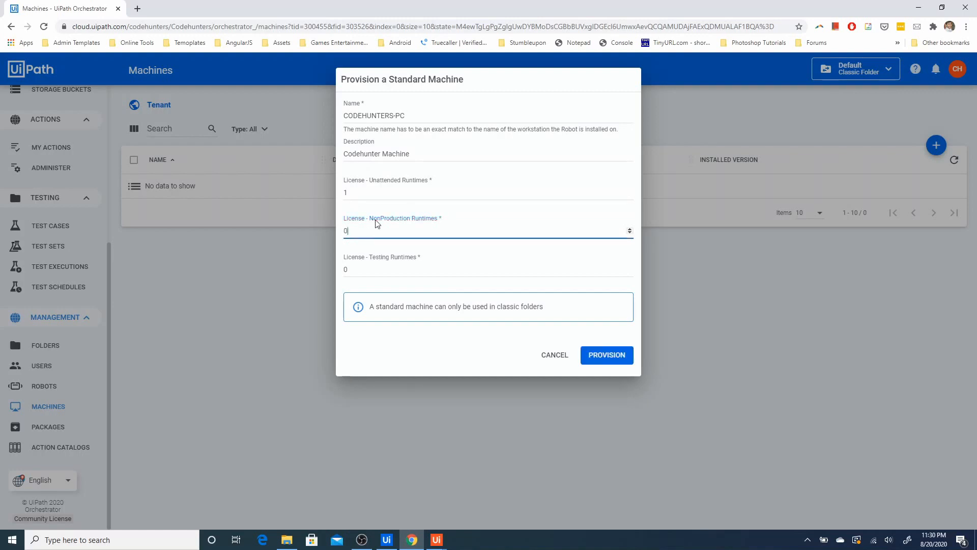
- Provision the standard machine
click(374, 270)
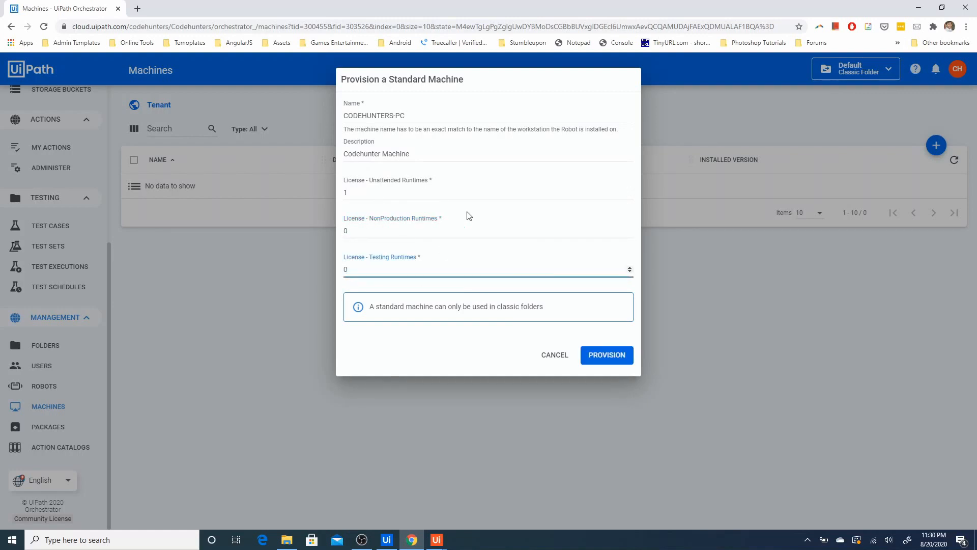
click(608, 355)
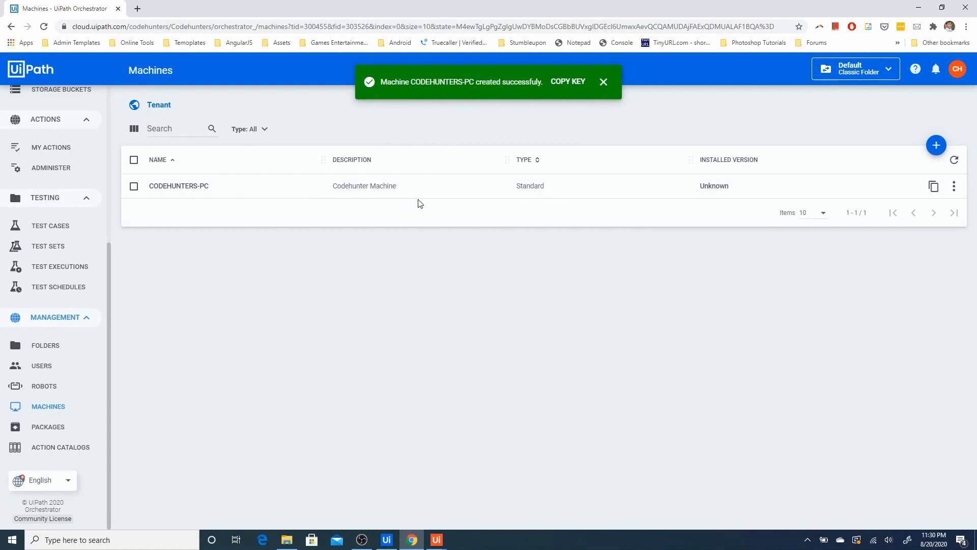
- Copy the CODEHUNTERS-PC machine key from Orchestrator and paste it into the Machine Key field of the UiPath Assistant settings
click(935, 187)
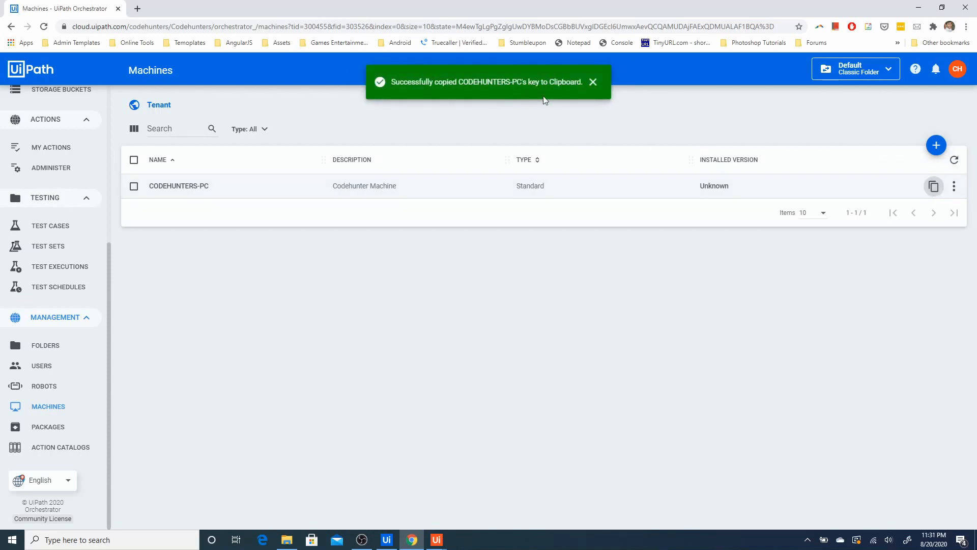
click(434, 544)
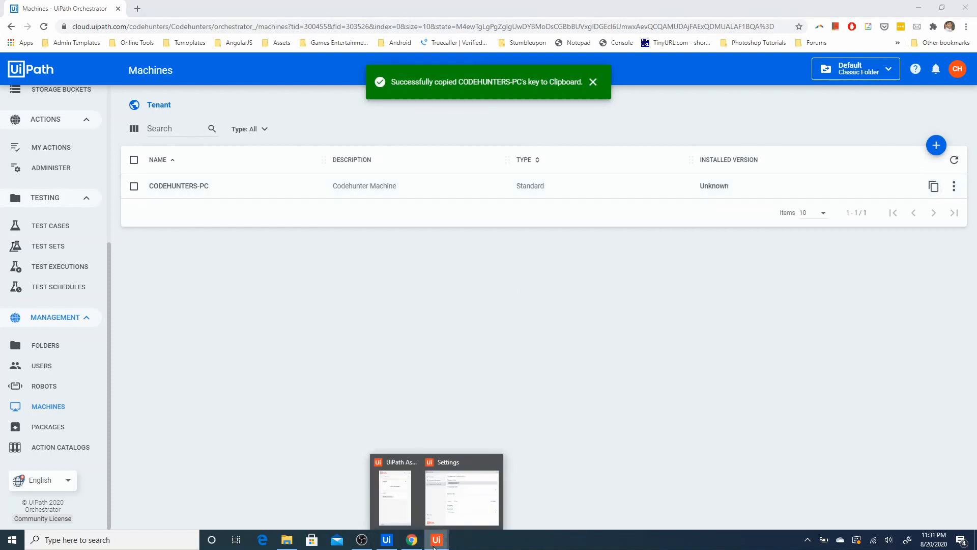
click(463, 501)
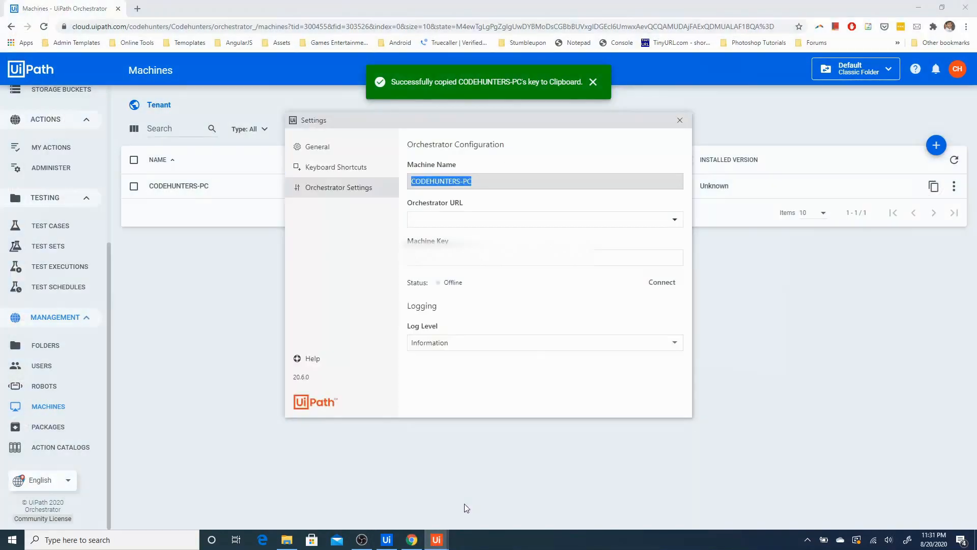
click(478, 263)
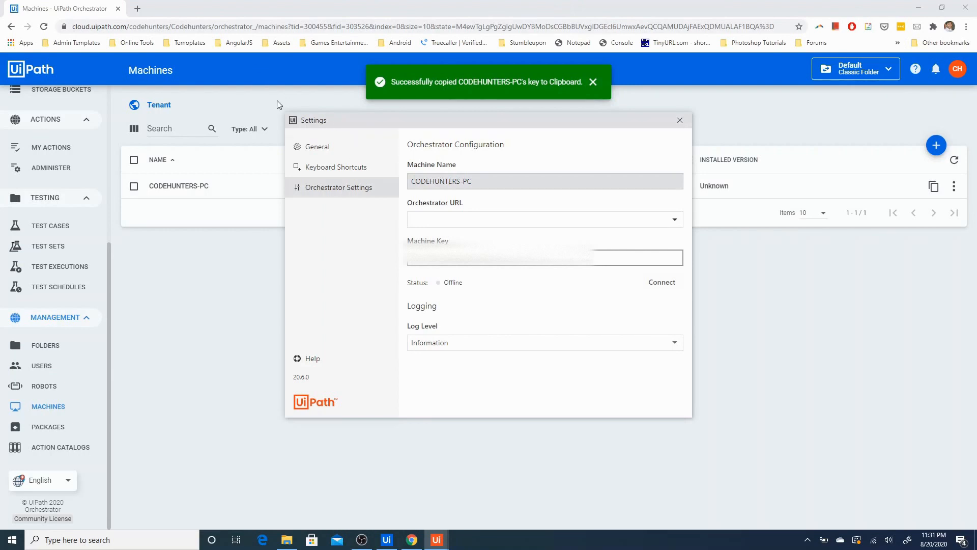
click(213, 26)
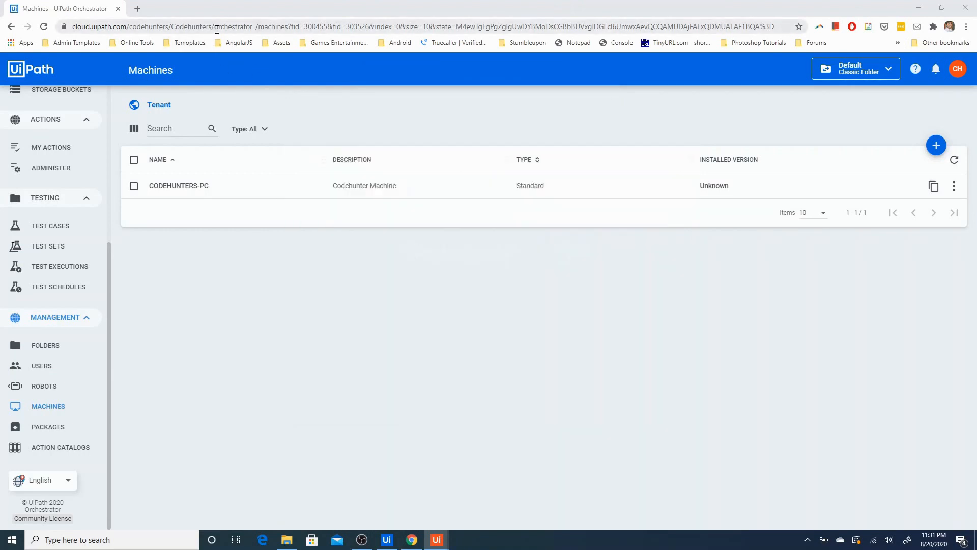
click(218, 25)
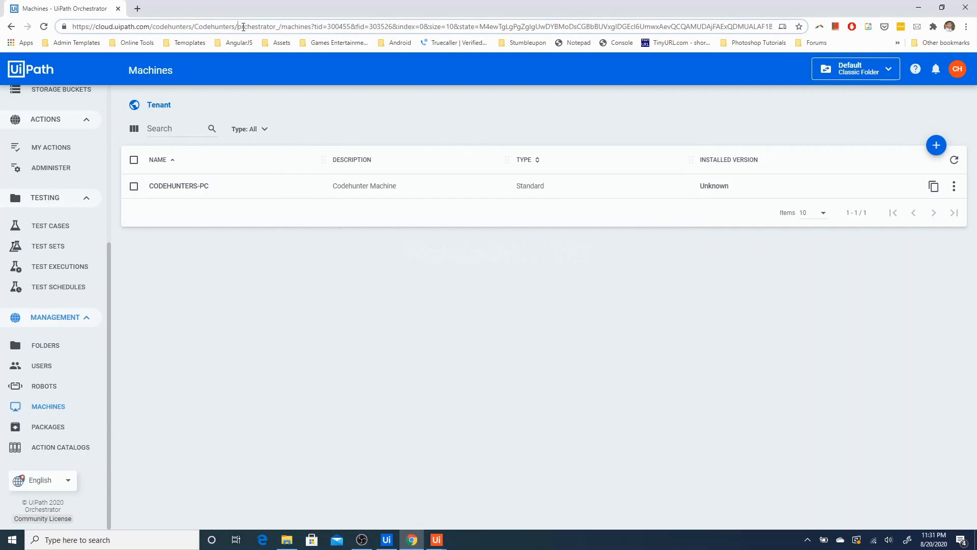
drag(238, 26, 61, 25)
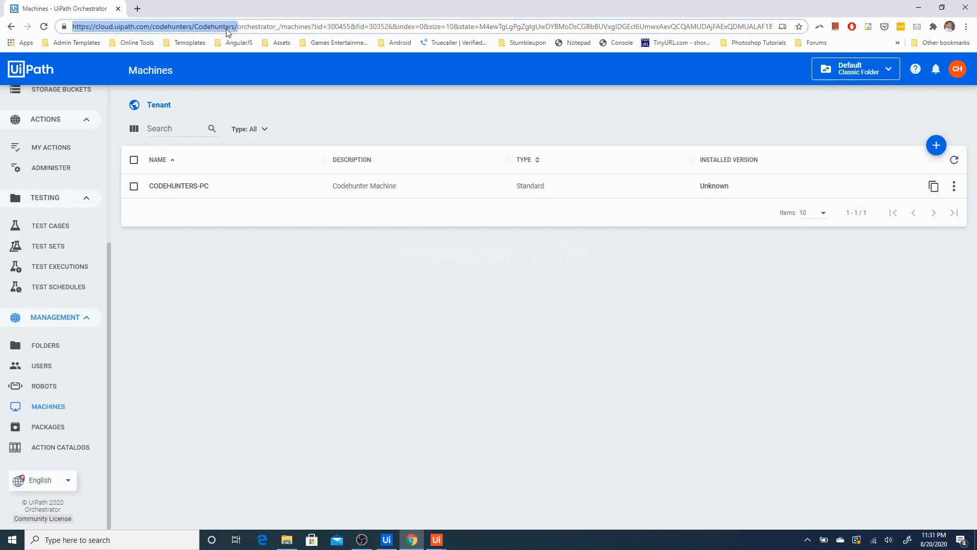
key(alt+Tab)
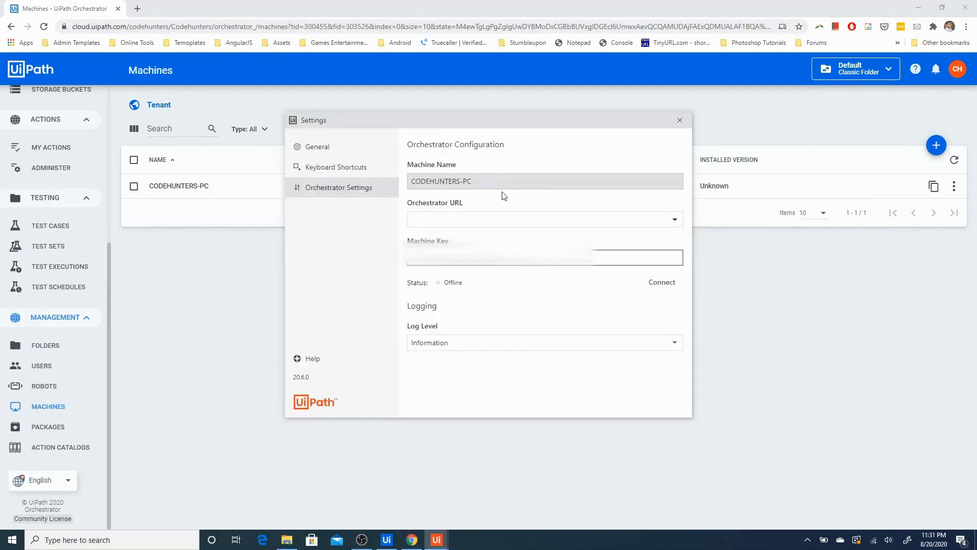
click(498, 219)
key(ctrl+v)
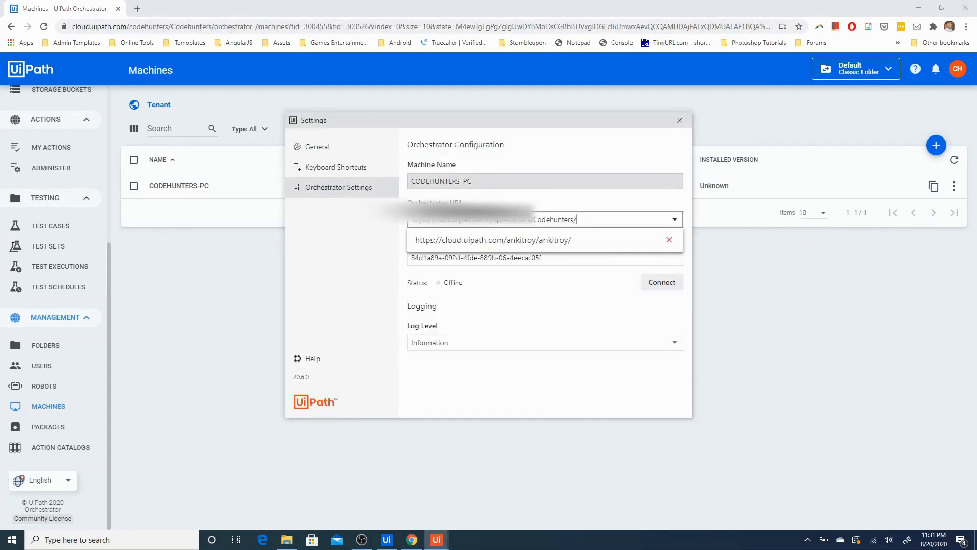
click(517, 313)
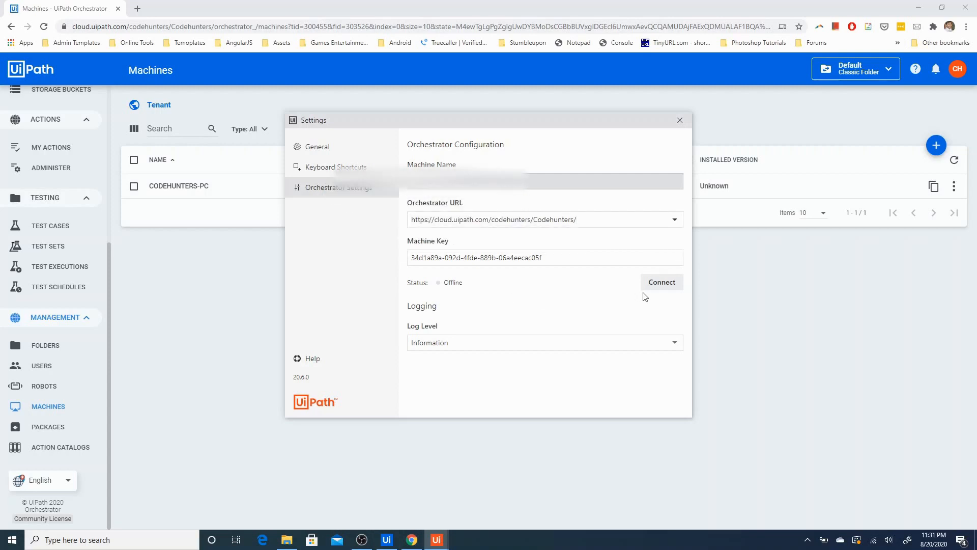
- Connect UiPath Assistant to Orchestrator, and refresh the machines list in Chrome
click(667, 282)
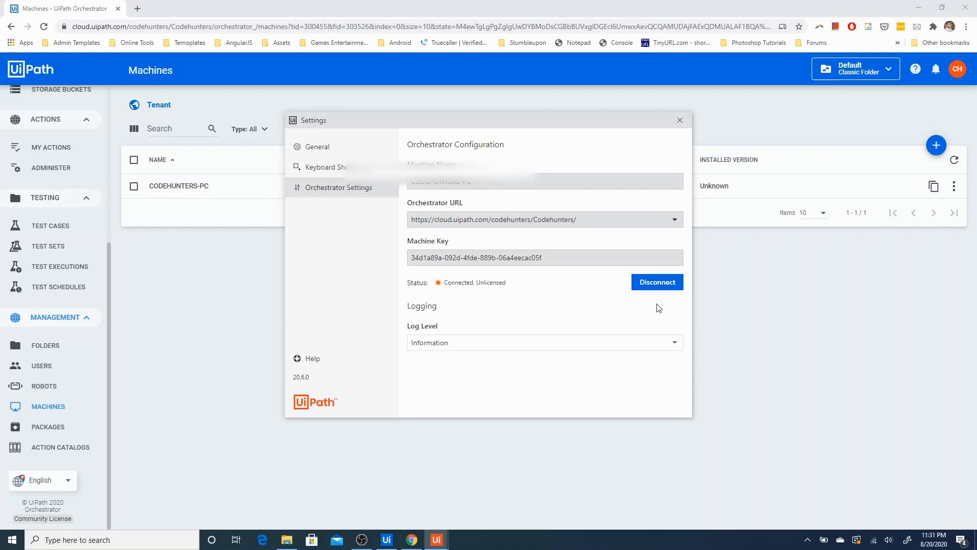
click(787, 309)
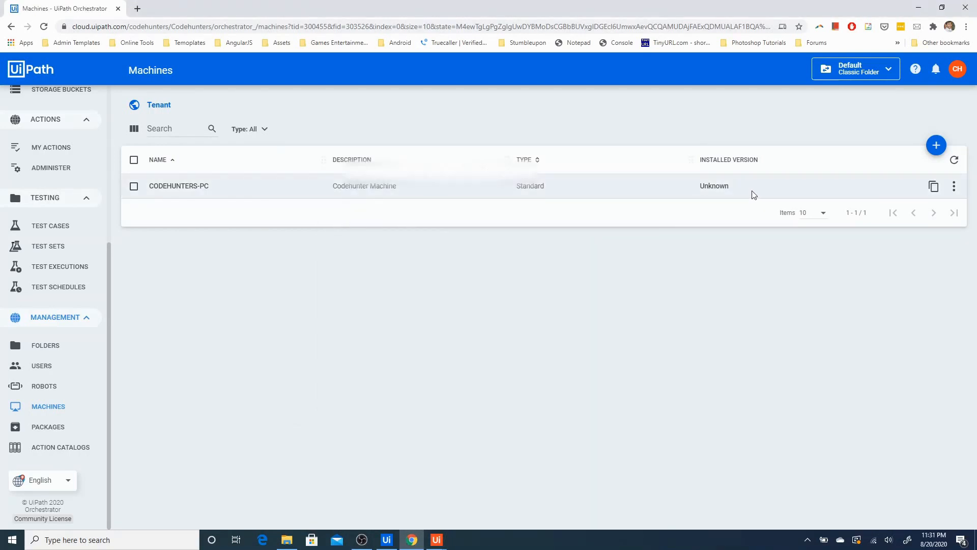
click(955, 161)
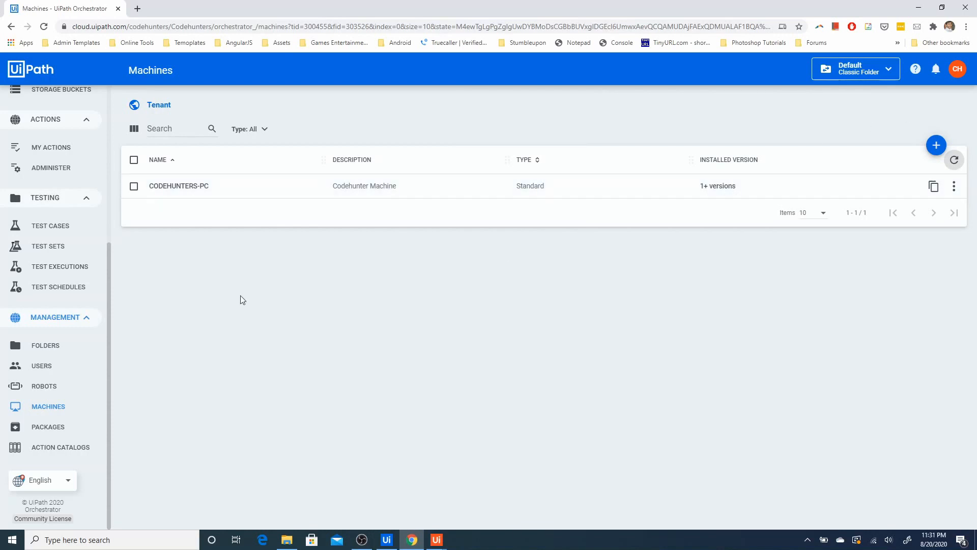
- Start a new standard robot on machine CODEHUNTERS-PC, naming it ROBO1 and setting its type to Unattended
click(65, 384)
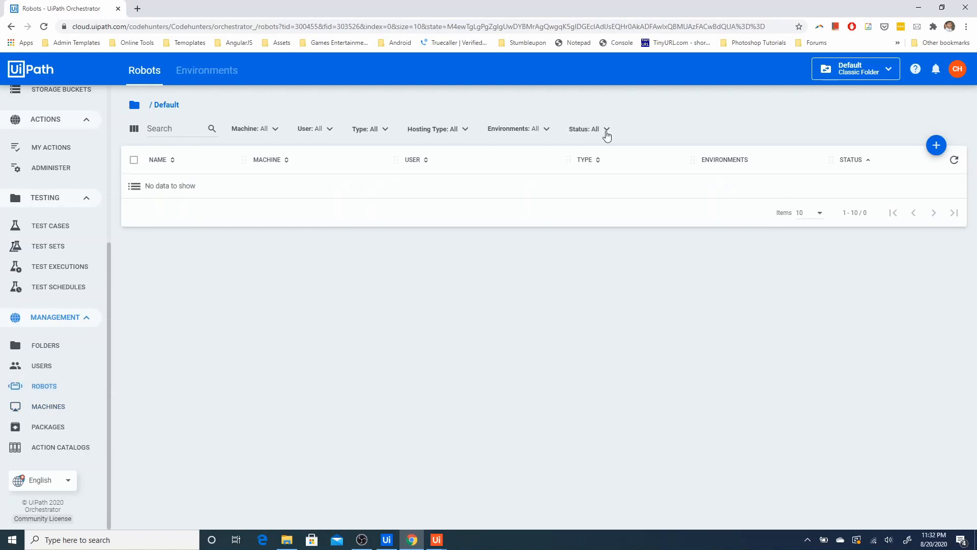
mouse_move(936, 146)
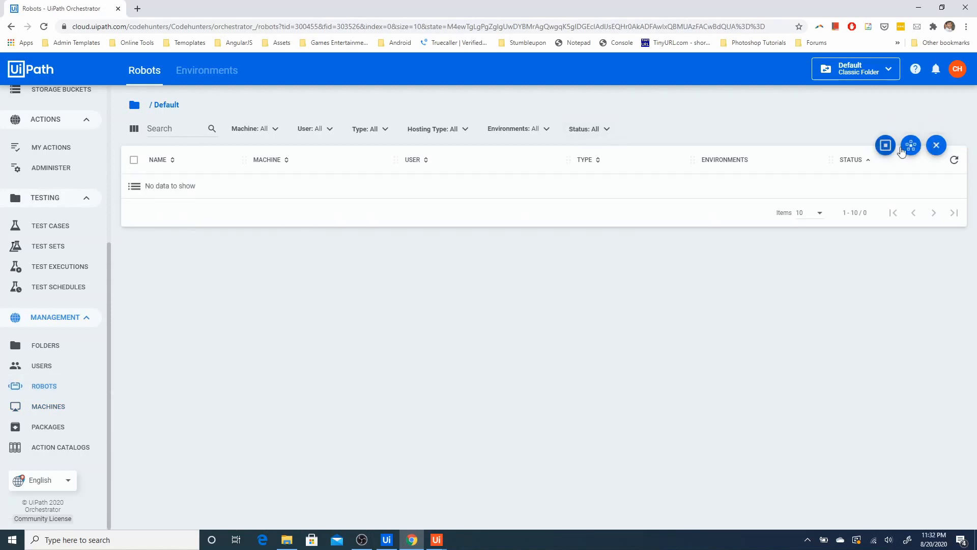
click(881, 148)
click(570, 157)
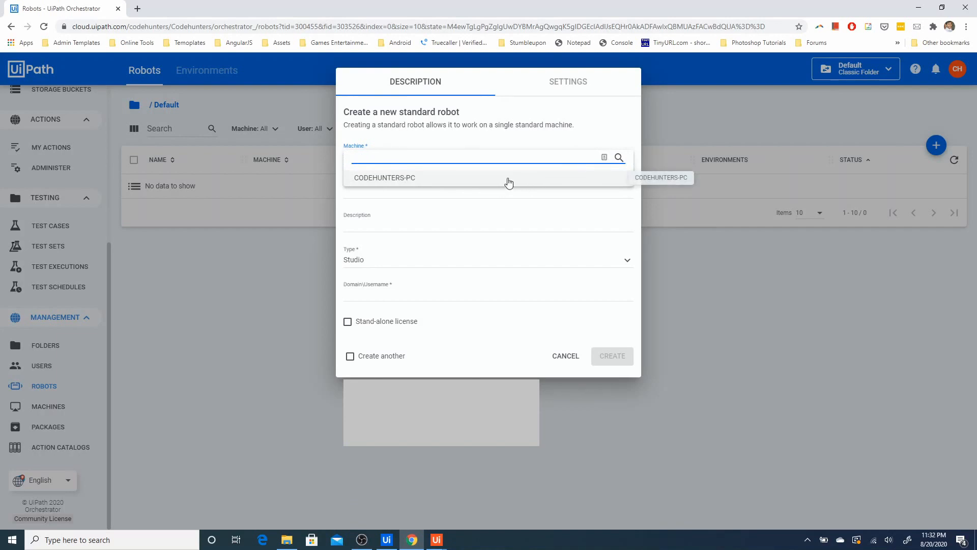
click(474, 178)
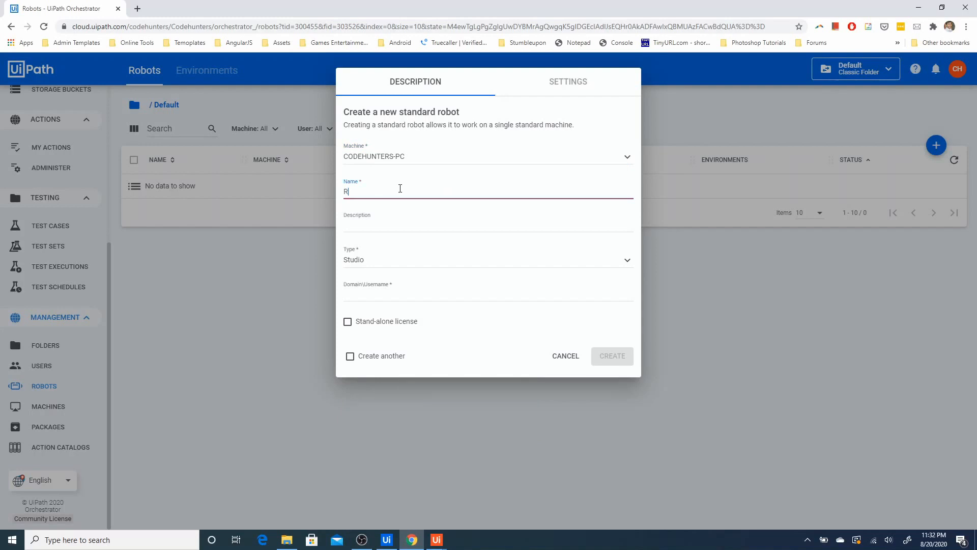
text(ROBO1)
click(390, 260)
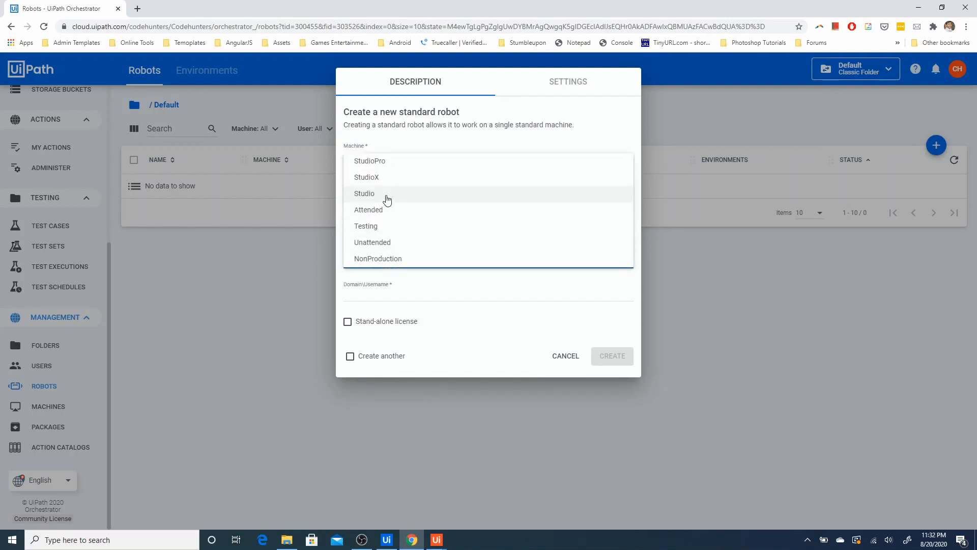
click(390, 243)
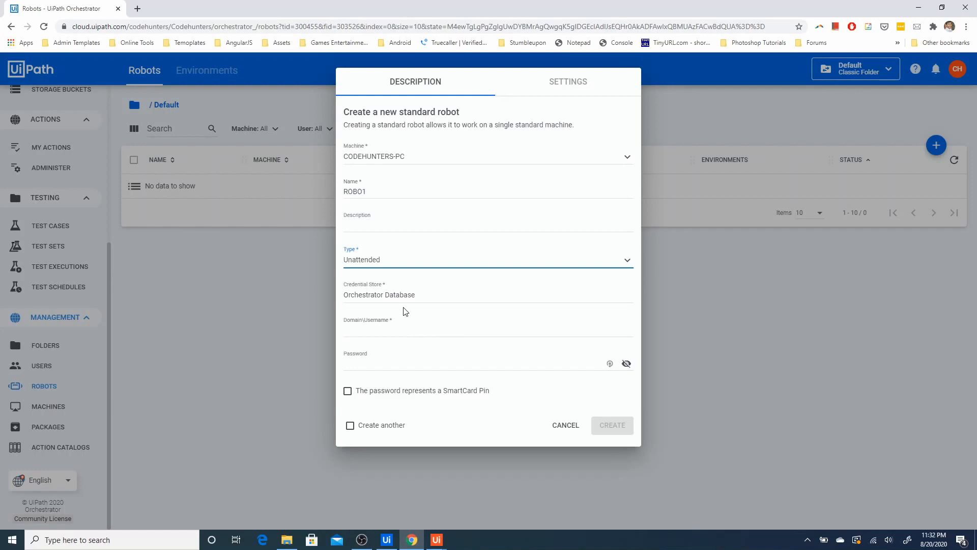
- Open Command Prompt, run whoami, and copy the returned domain and username
key(super)
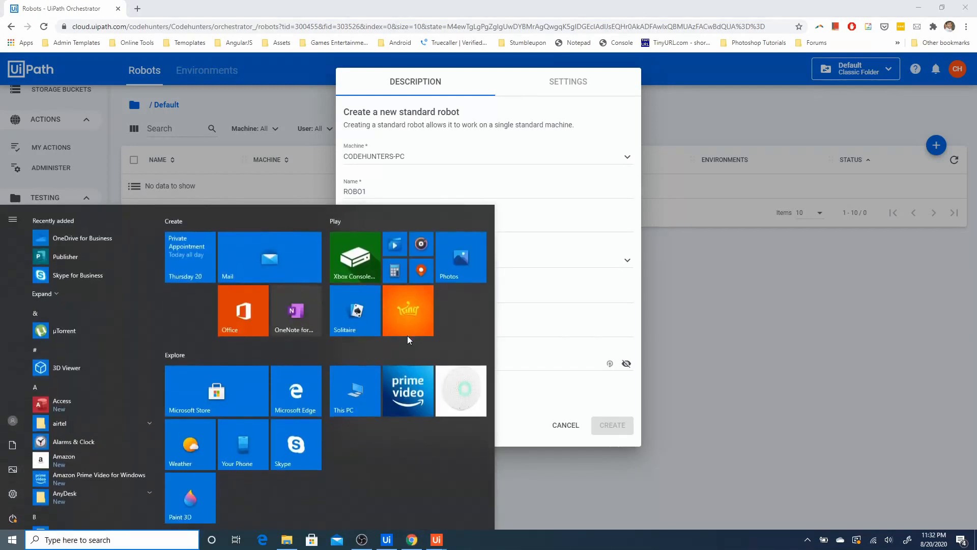
text(cmd)
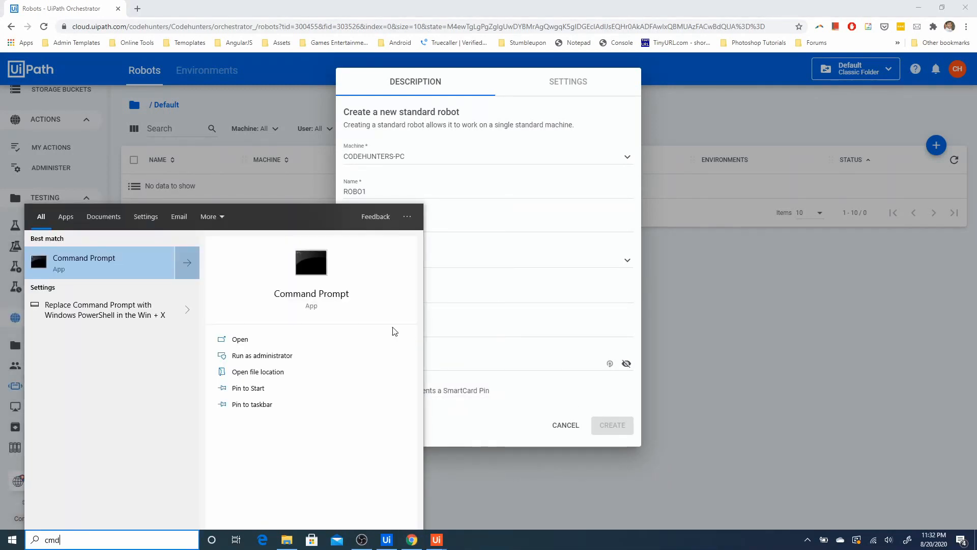
click(145, 265)
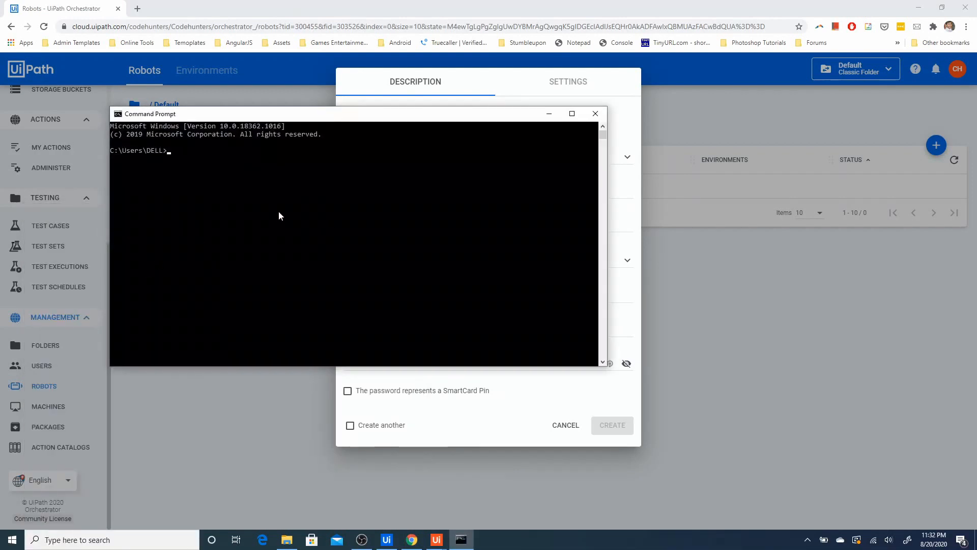
text(whoami)
key(Return)
drag(191, 161, 106, 159)
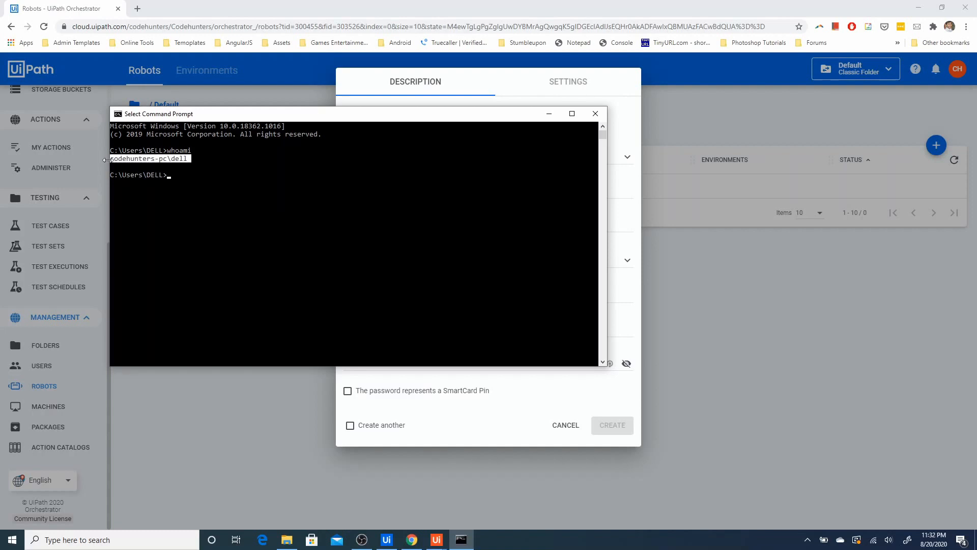
key(ctrl+c)
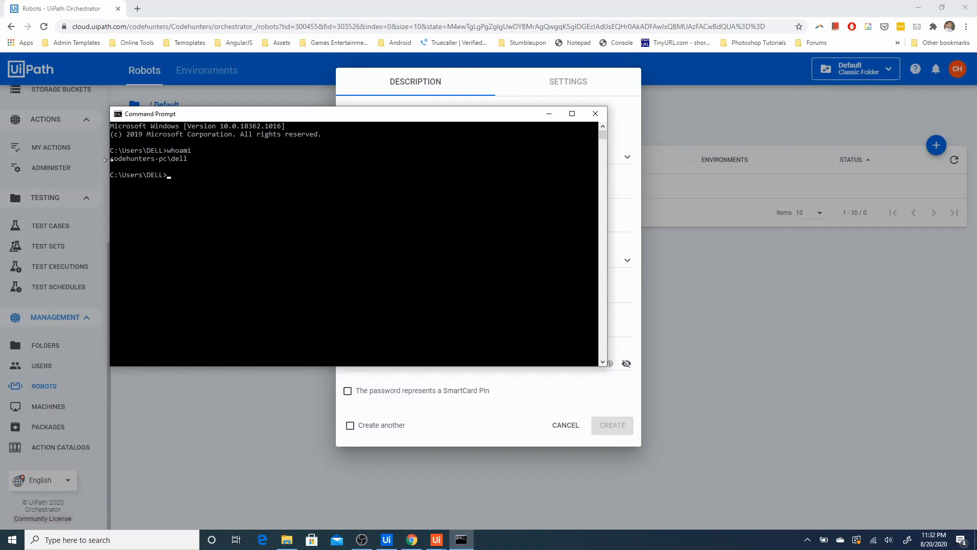
- Back in Orchestrator, fill the robot's Domain\Username with the copied account, enter the account password, and create the robot
click(455, 83)
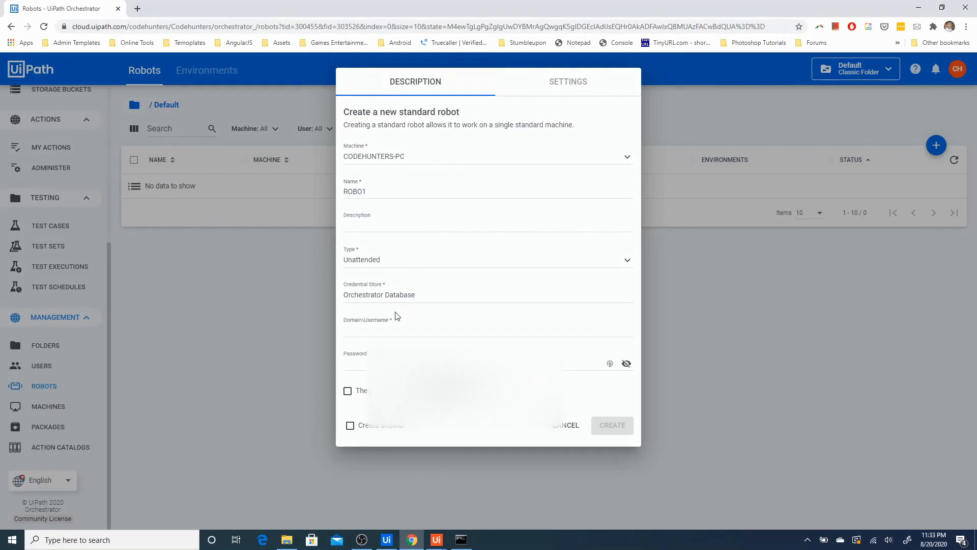
key(ctrl+v)
click(450, 363)
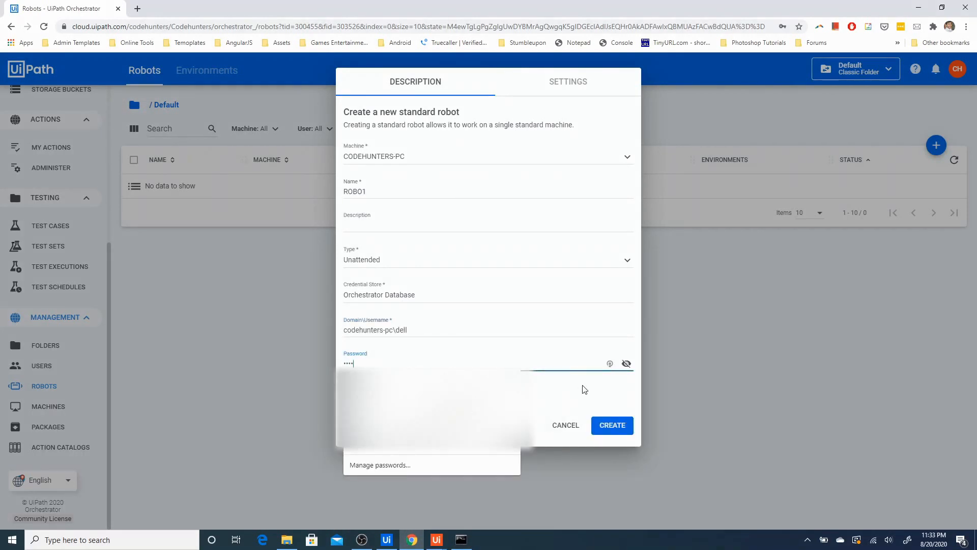
click(612, 423)
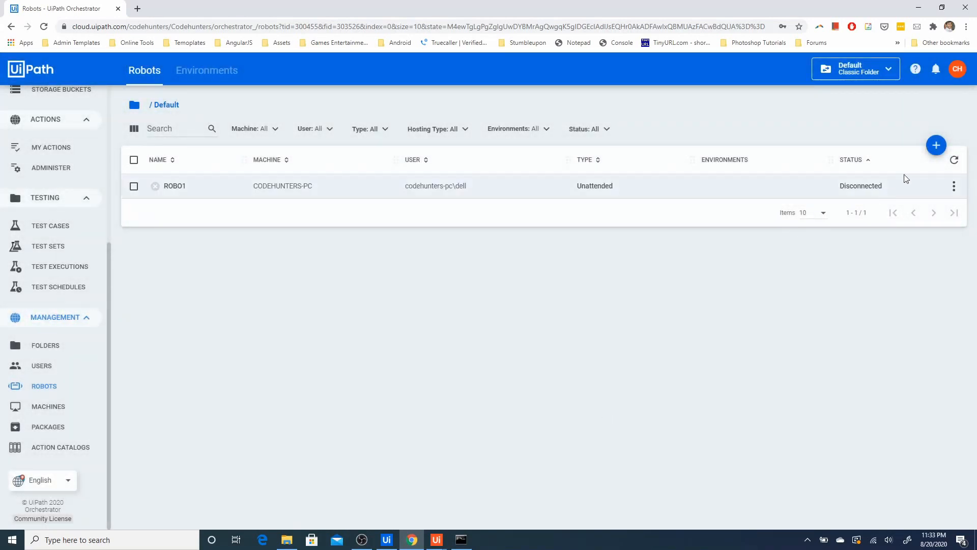
- Refresh the robots list to check ROBO1's status, and review the connection status in the UiPath Assistant settings before closing them
click(955, 161)
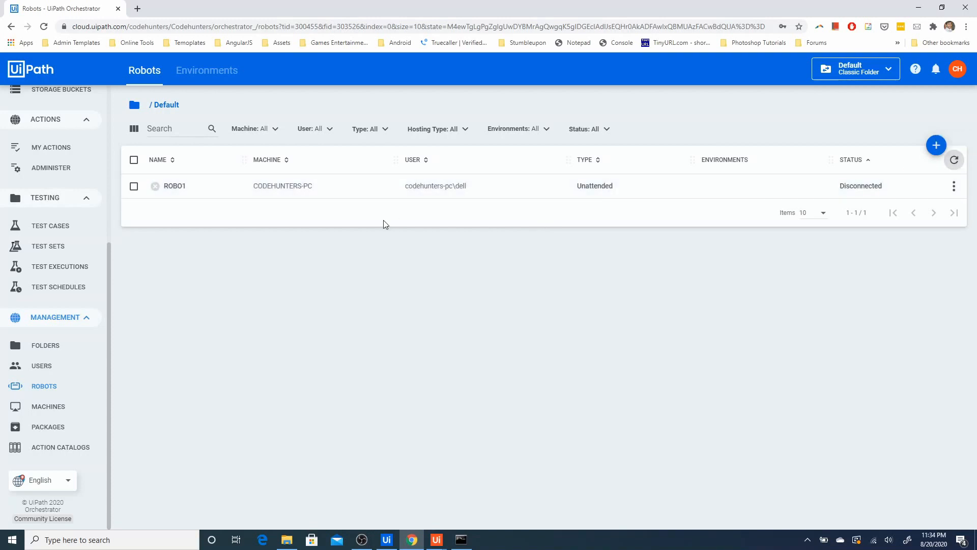
click(955, 162)
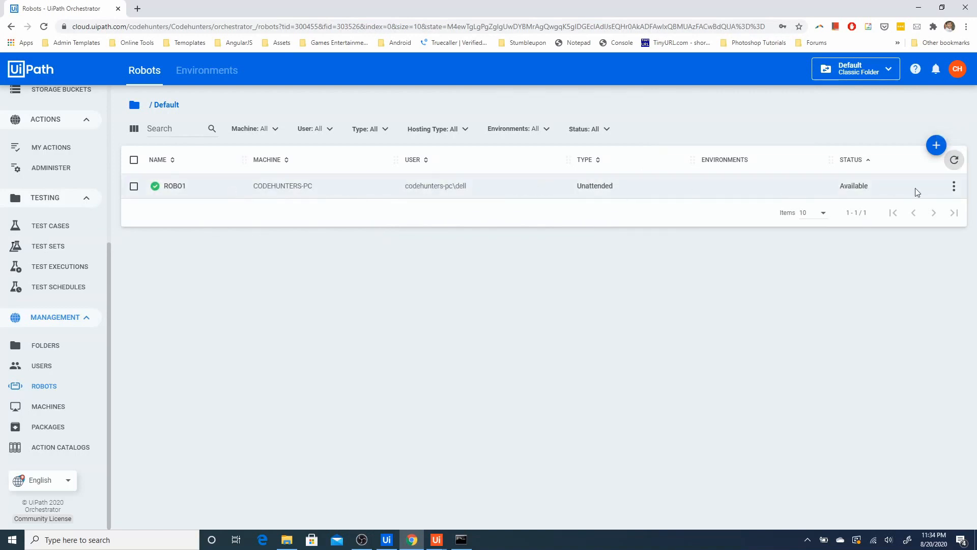
click(436, 540)
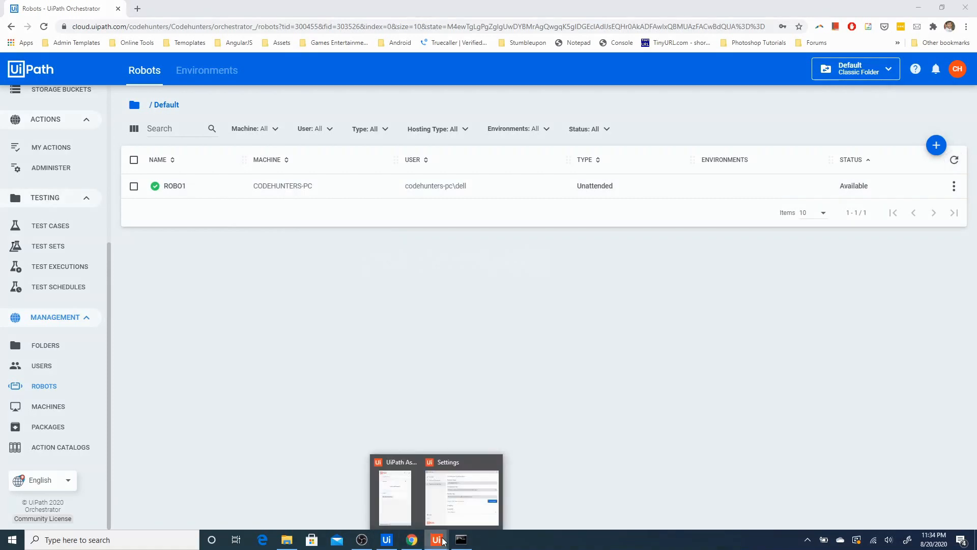
click(468, 495)
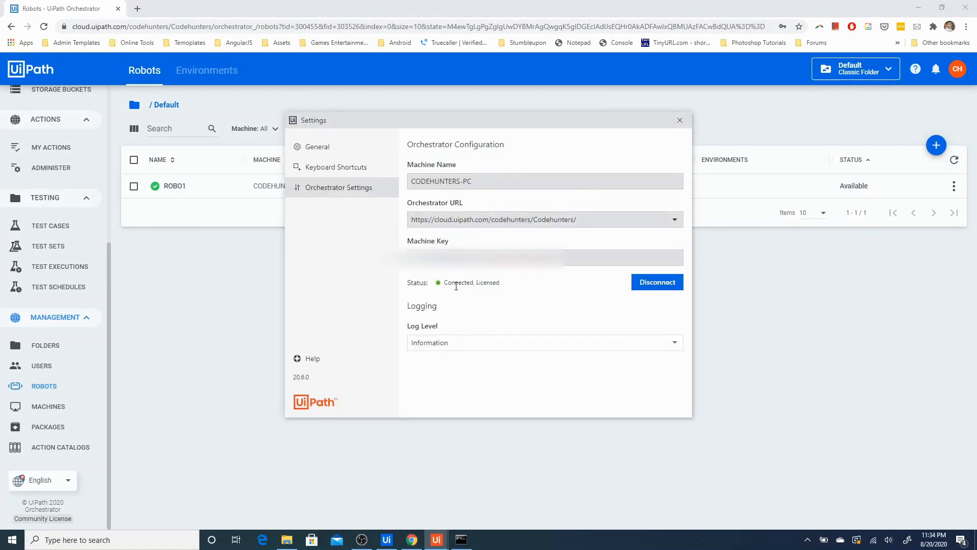
drag(443, 282, 515, 282)
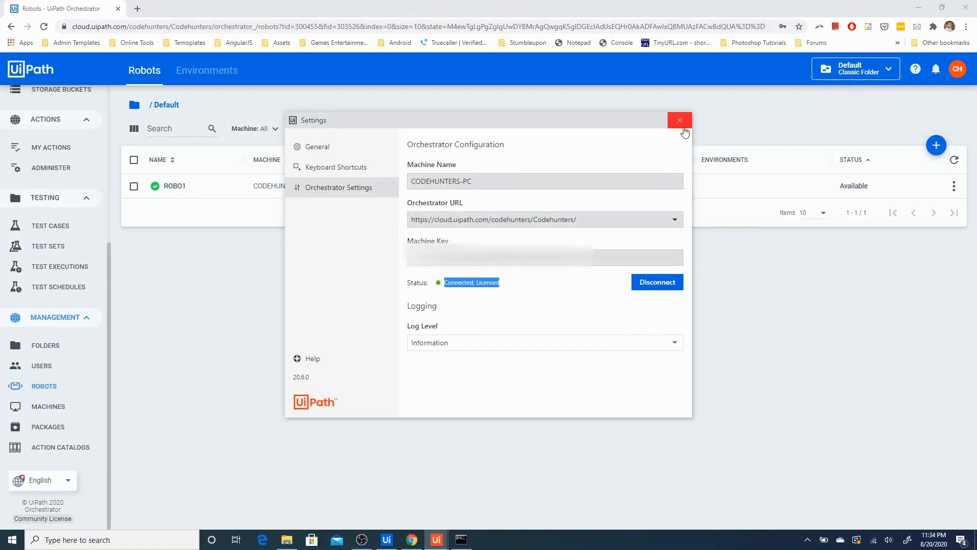
click(680, 120)
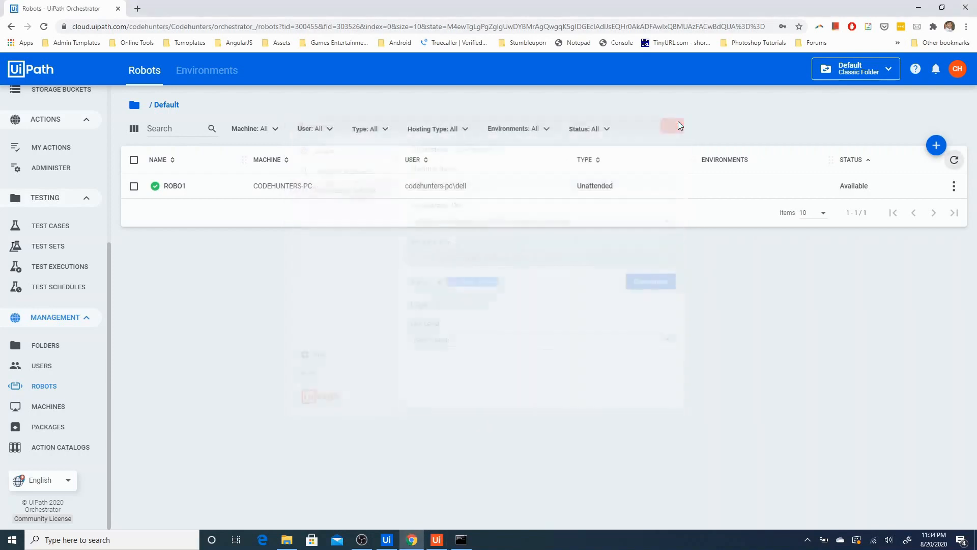
- Switch to UiPath Studio and publish the OrchestratorConnection project as version 1.0.1 to Orchestrator - Tenant
click(388, 541)
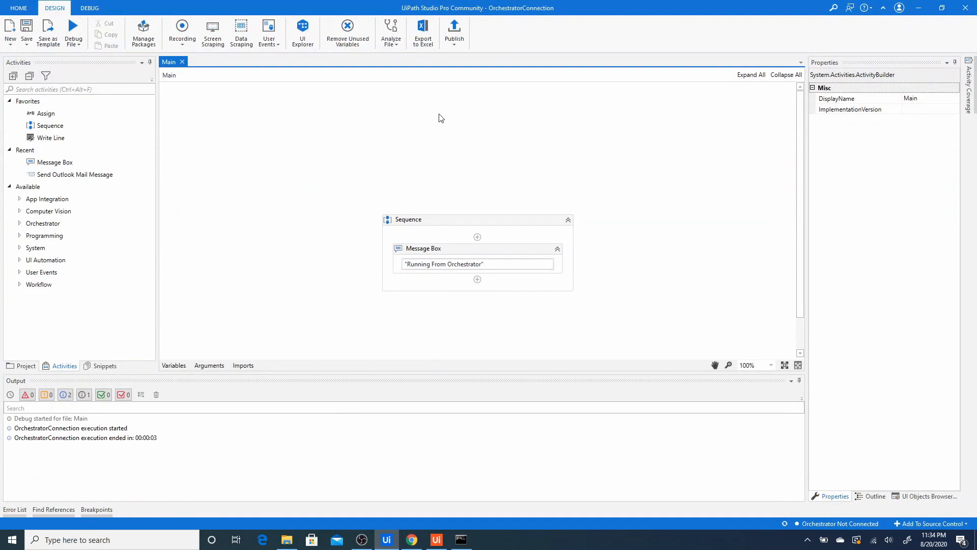
click(455, 37)
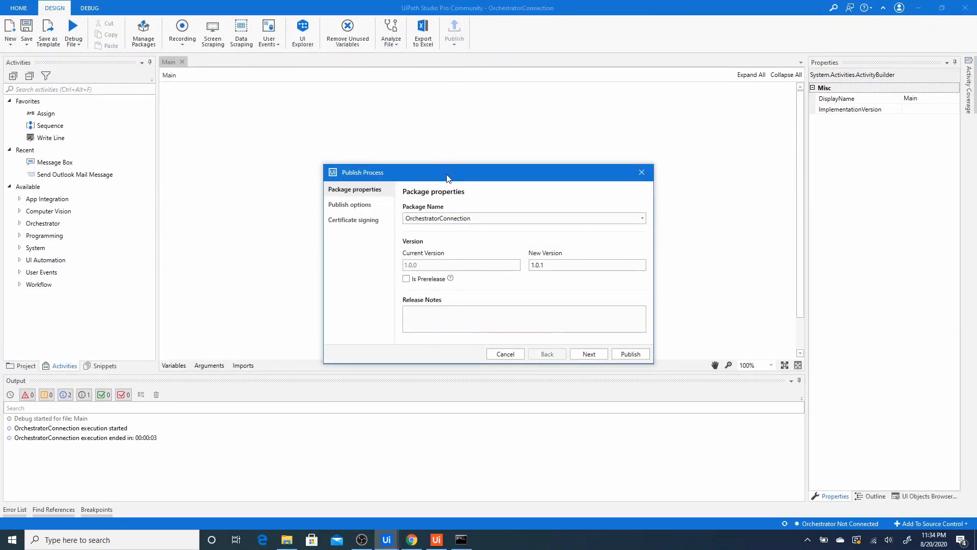
drag(448, 178, 432, 127)
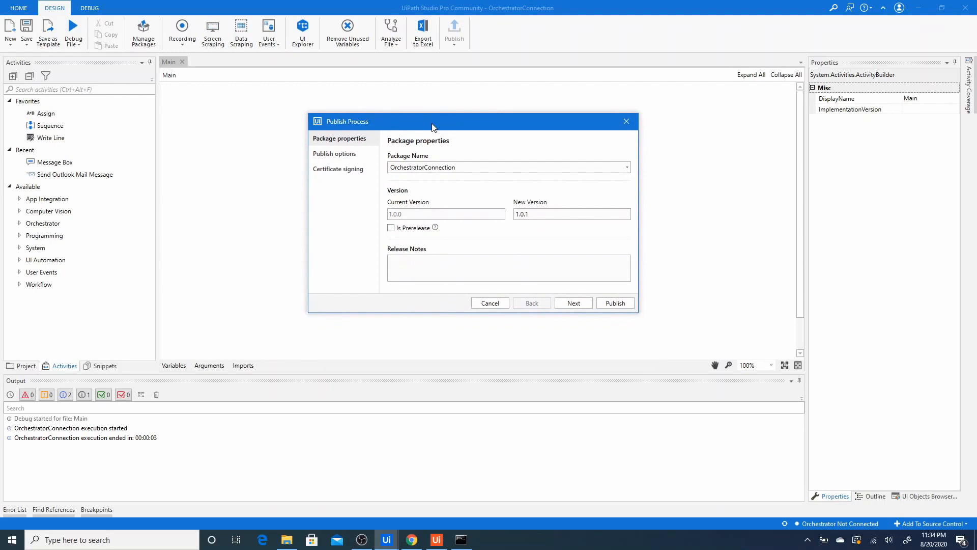
double_click(424, 167)
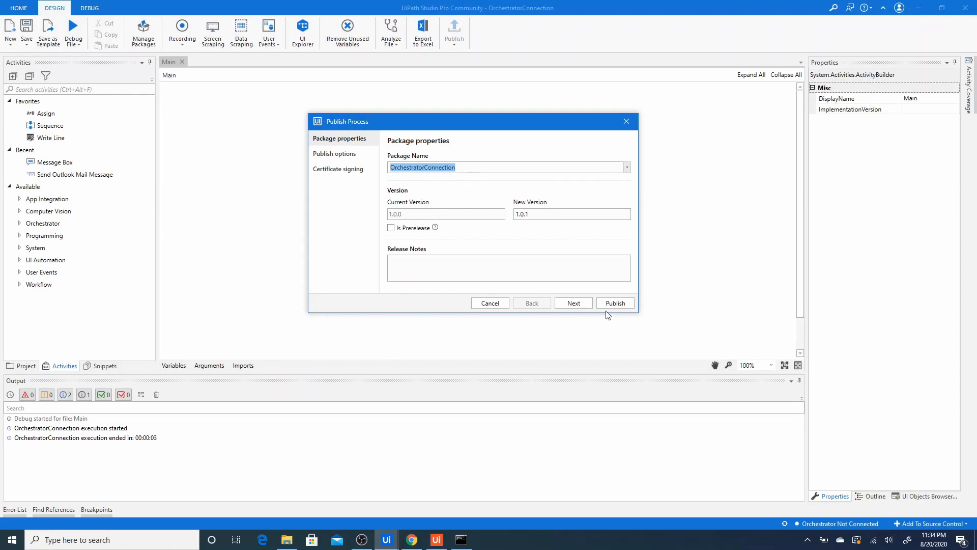
click(575, 303)
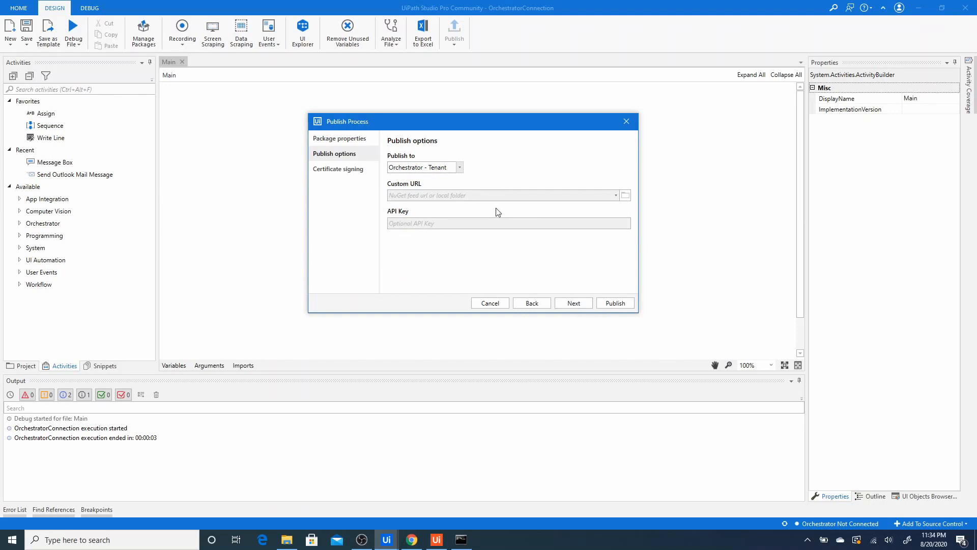
click(460, 168)
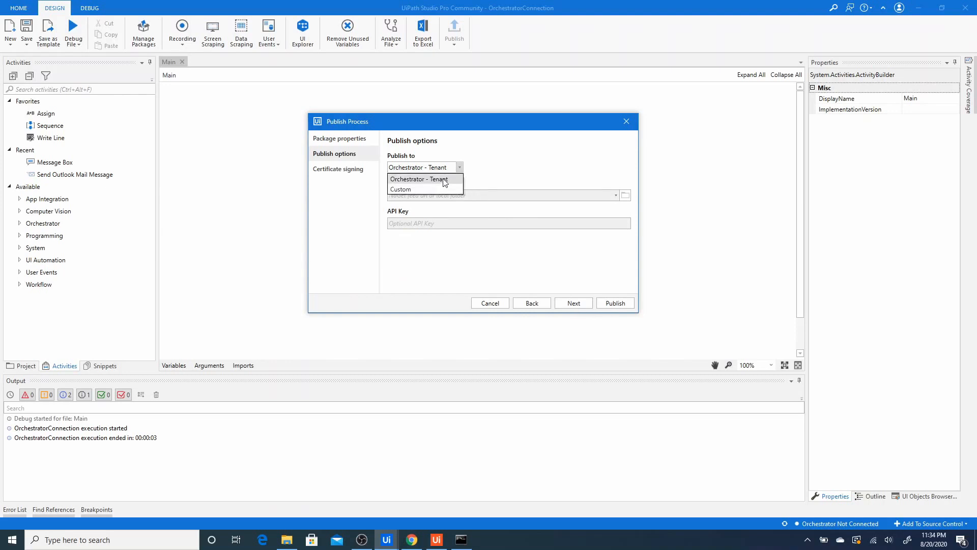
click(446, 180)
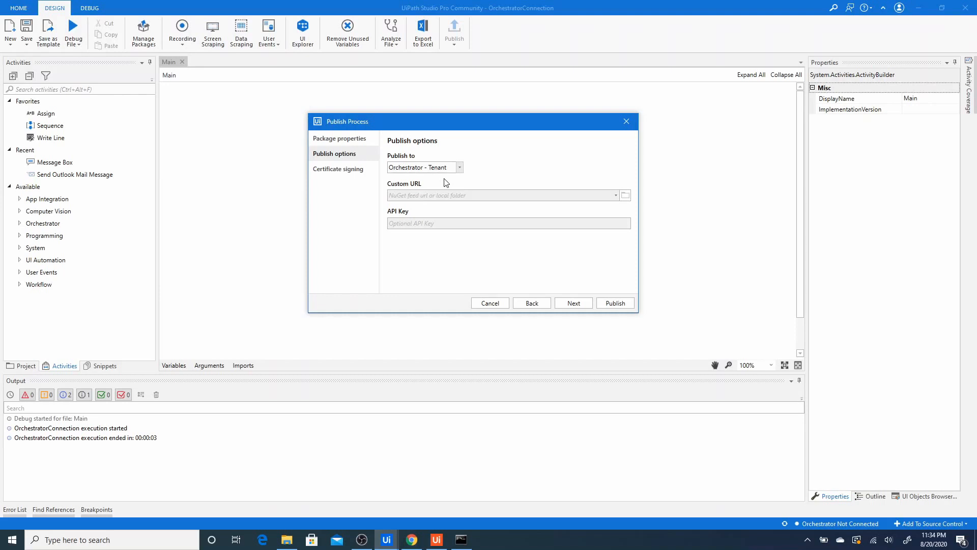
click(614, 304)
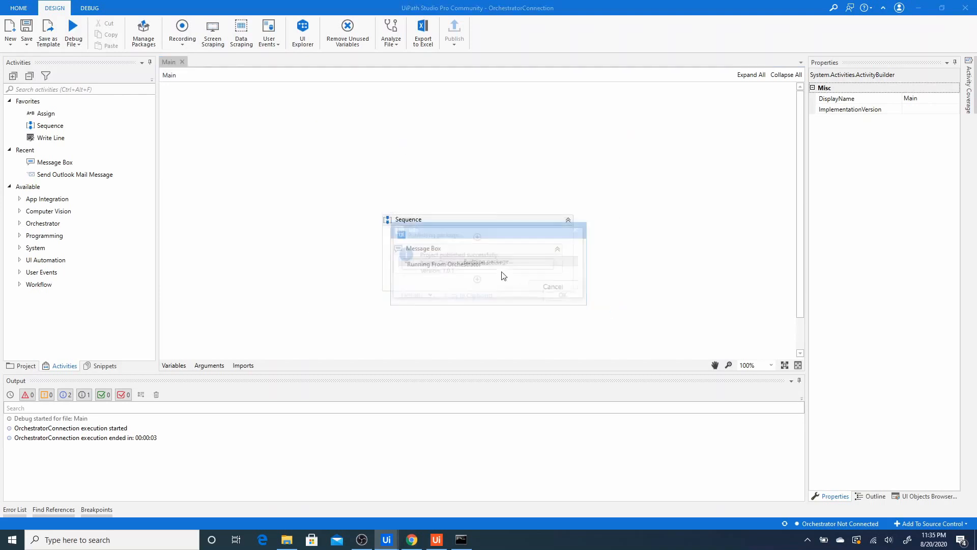
click(561, 297)
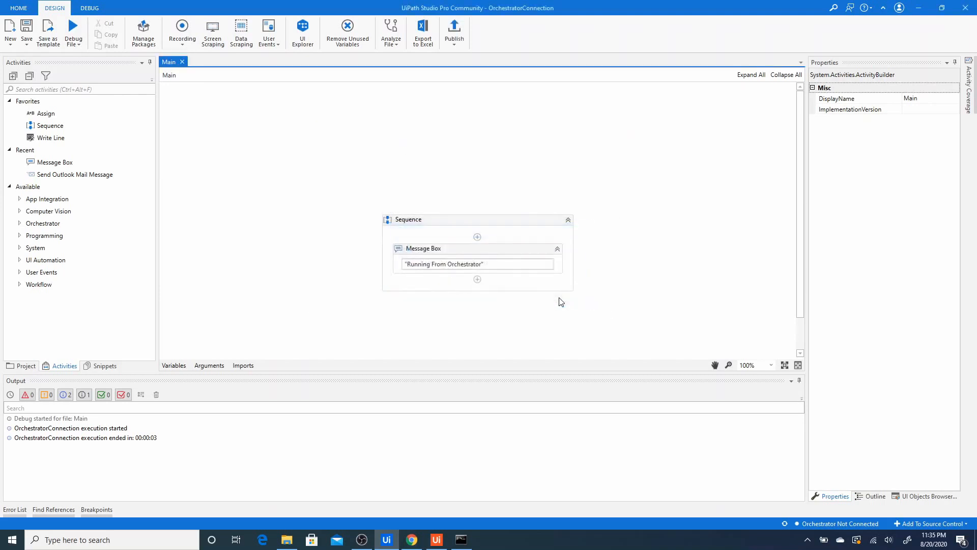
- Return to Orchestrator in Chrome and check the tenant packages for OrchestratorConnection
click(412, 539)
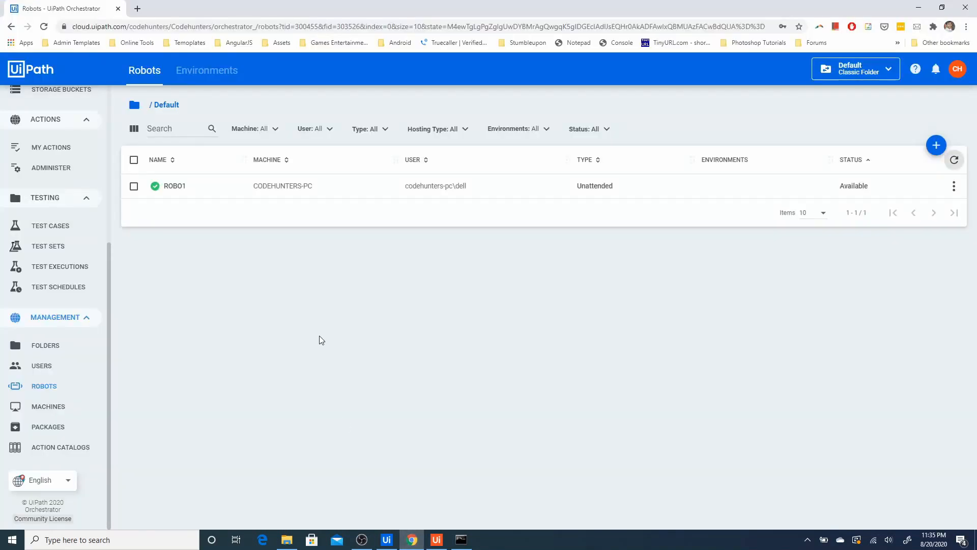
click(73, 431)
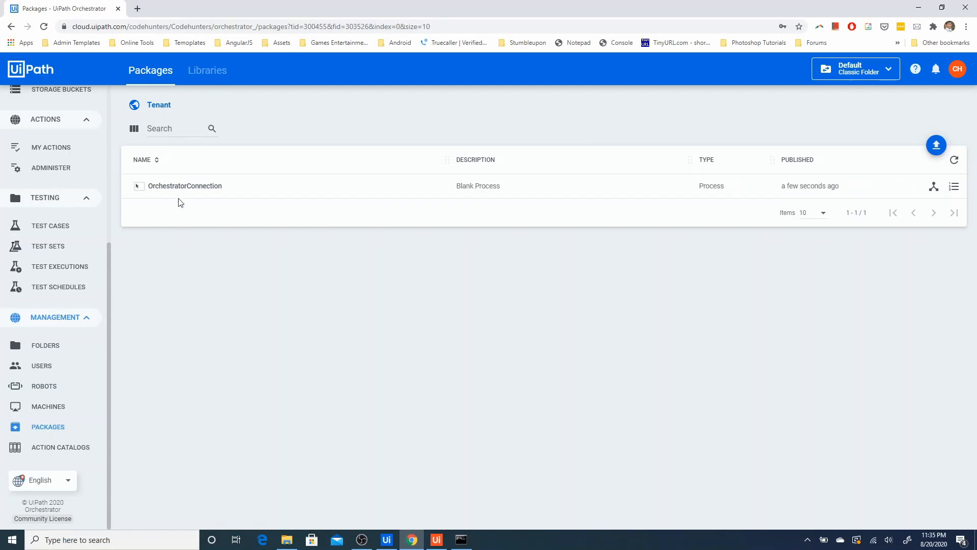
drag(159, 186, 243, 191)
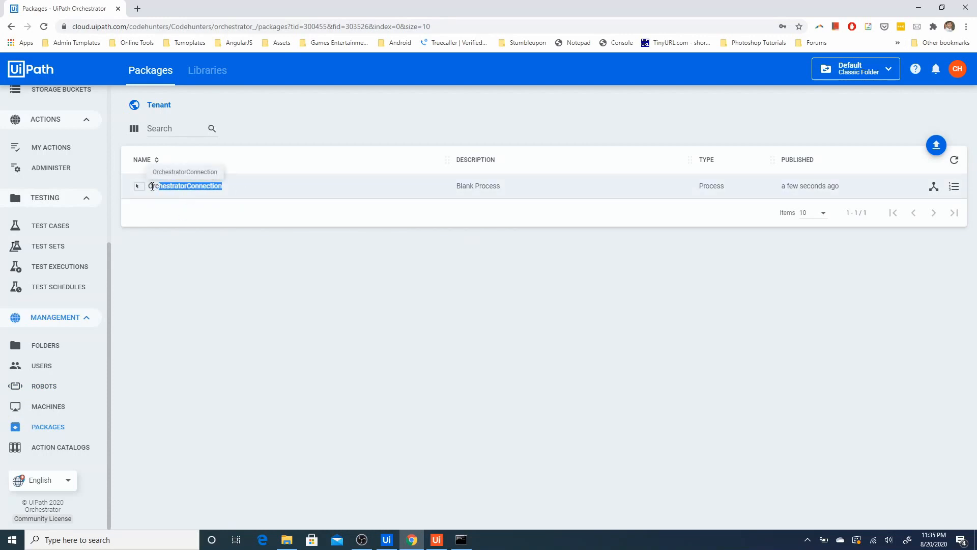
drag(148, 186, 245, 185)
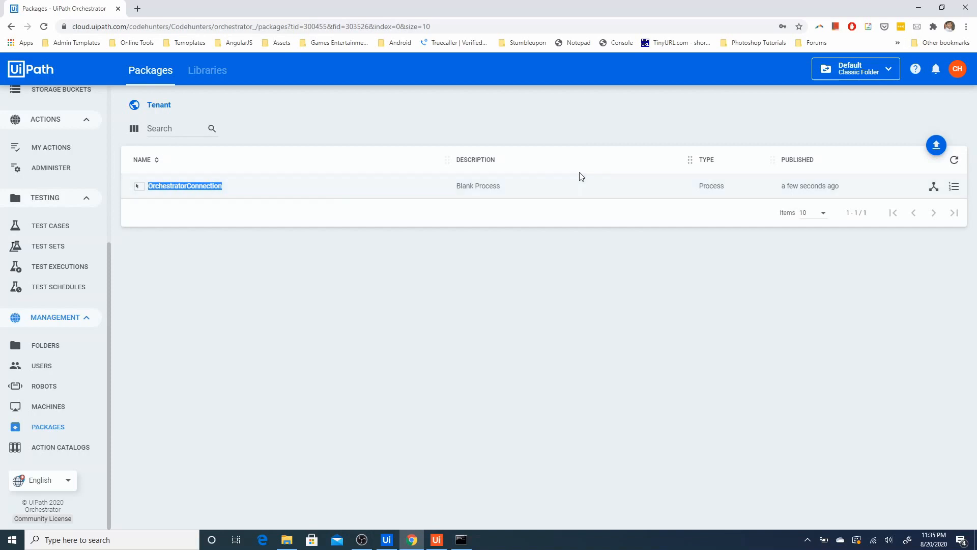
drag(782, 193, 848, 185)
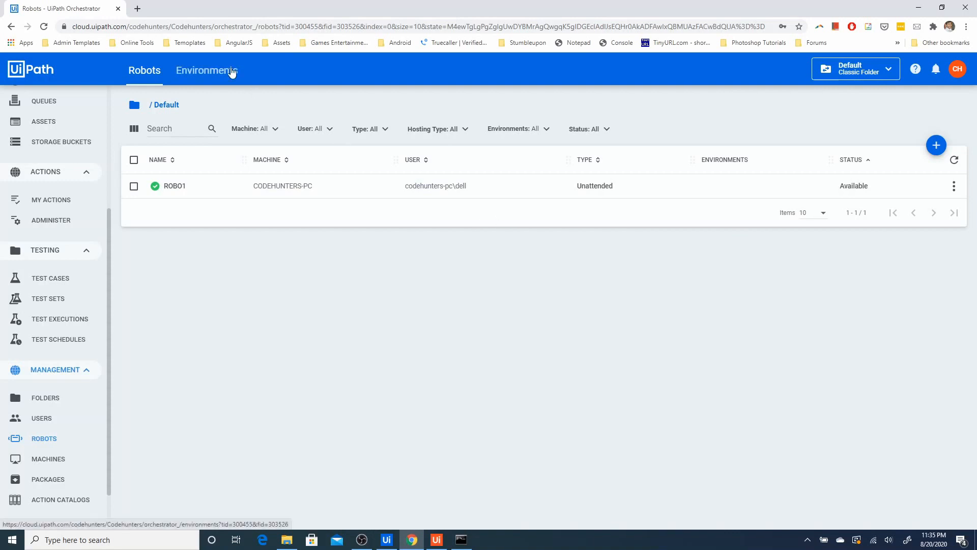
- Create an environment named Codehunters in the Default folder and assign ROBO1 to it
click(207, 70)
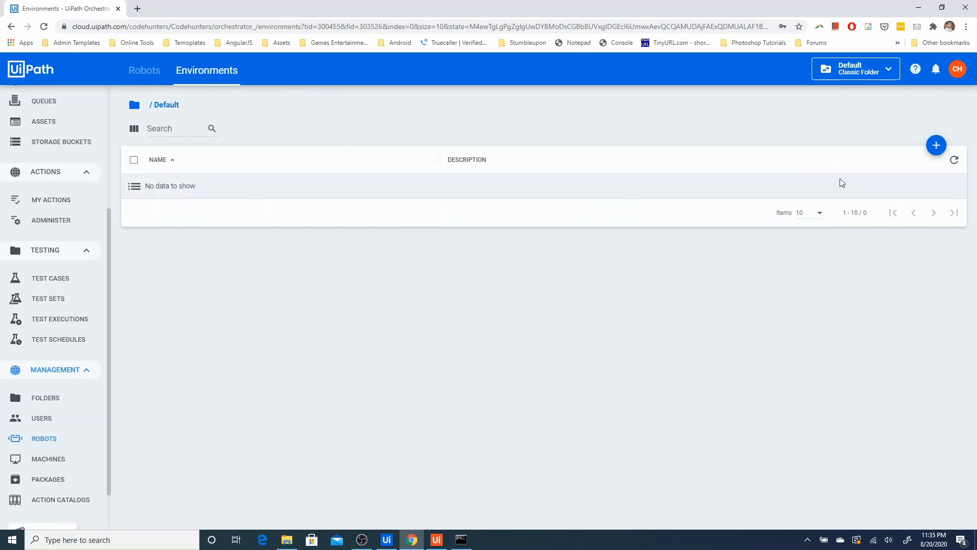
click(938, 147)
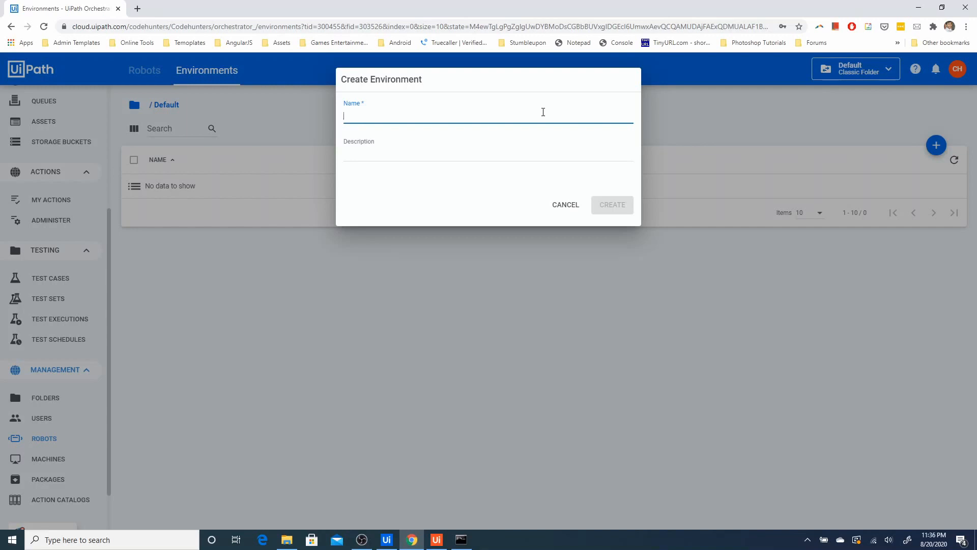
text(Codehunte)
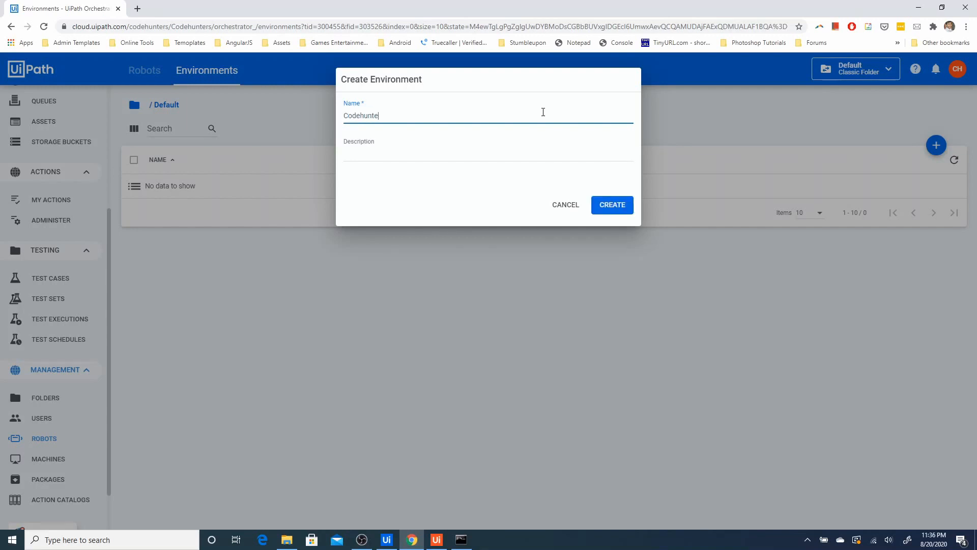
text(rs)
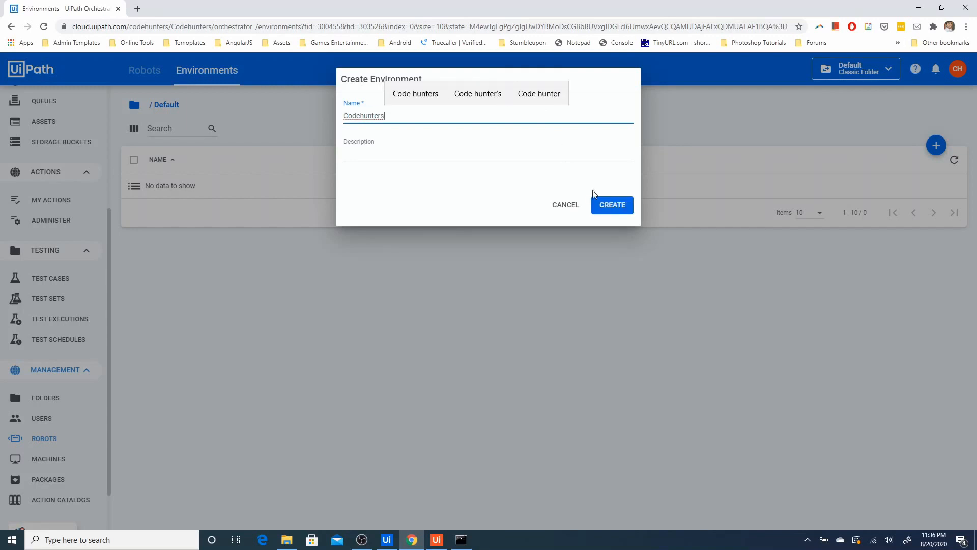
click(613, 214)
click(612, 213)
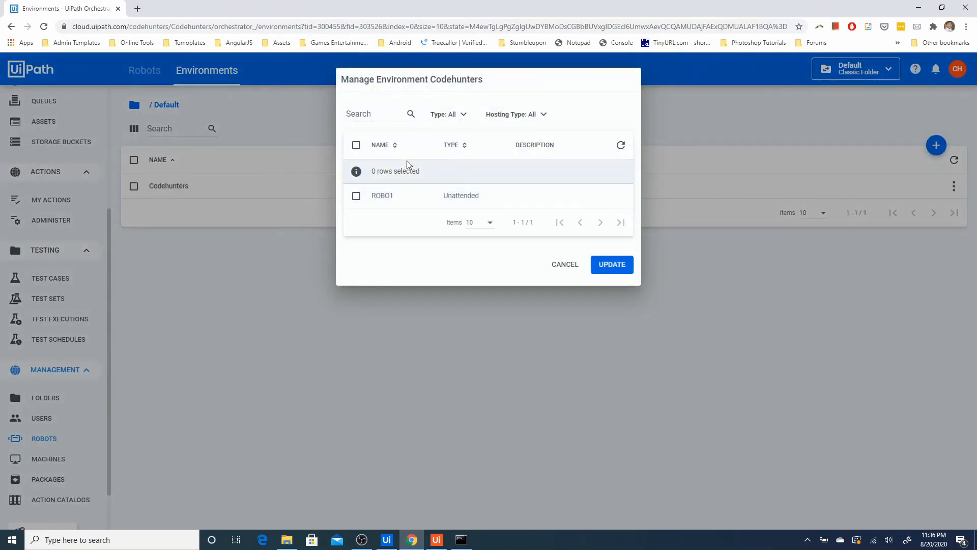
click(356, 196)
click(609, 270)
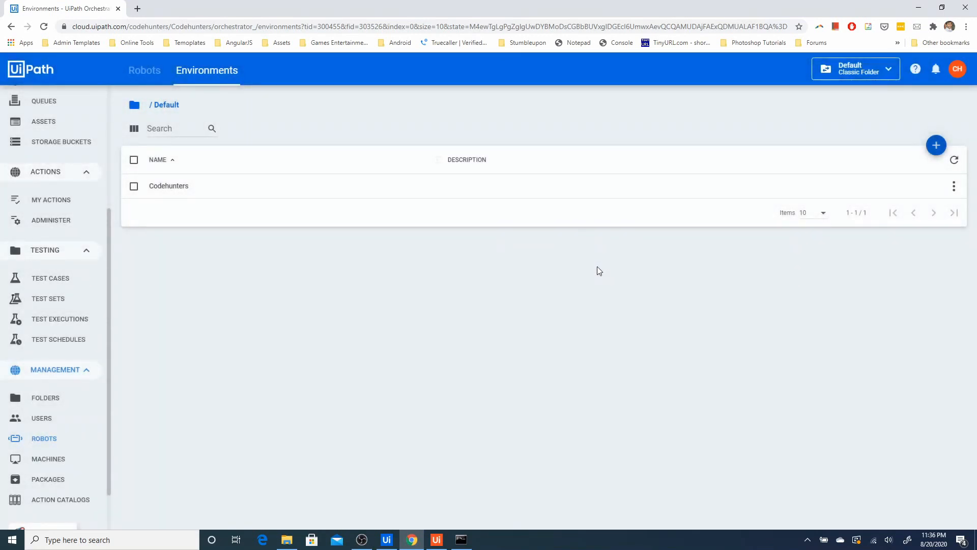
- Deploy a process from the OrchestratorConnection package, version 1.0.1, to the Codehunters environment with Normal job priority
click(62, 479)
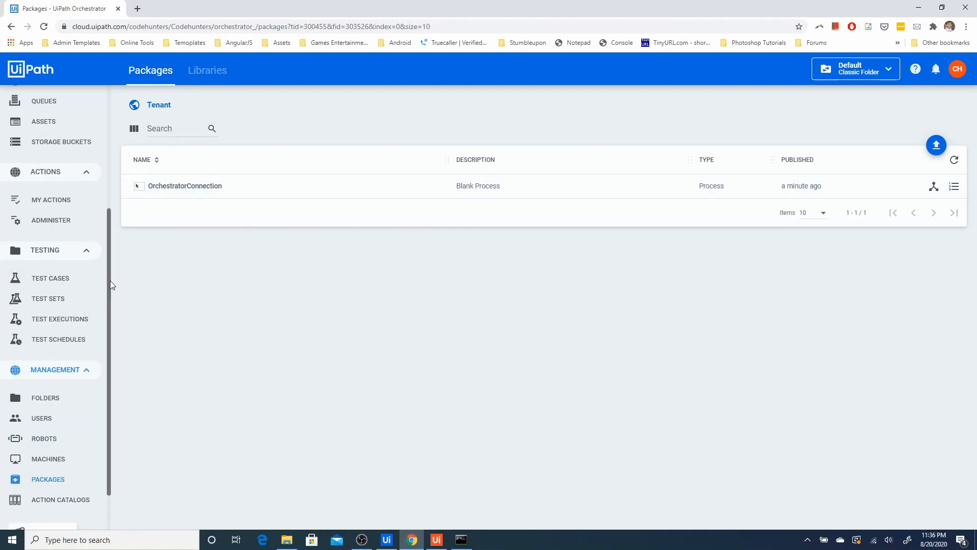
drag(110, 280, 109, 172)
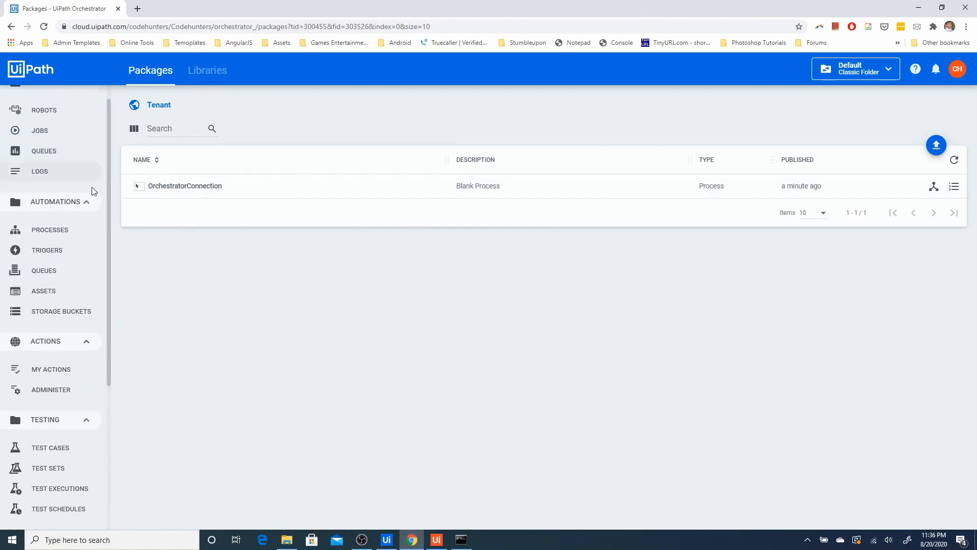
click(51, 229)
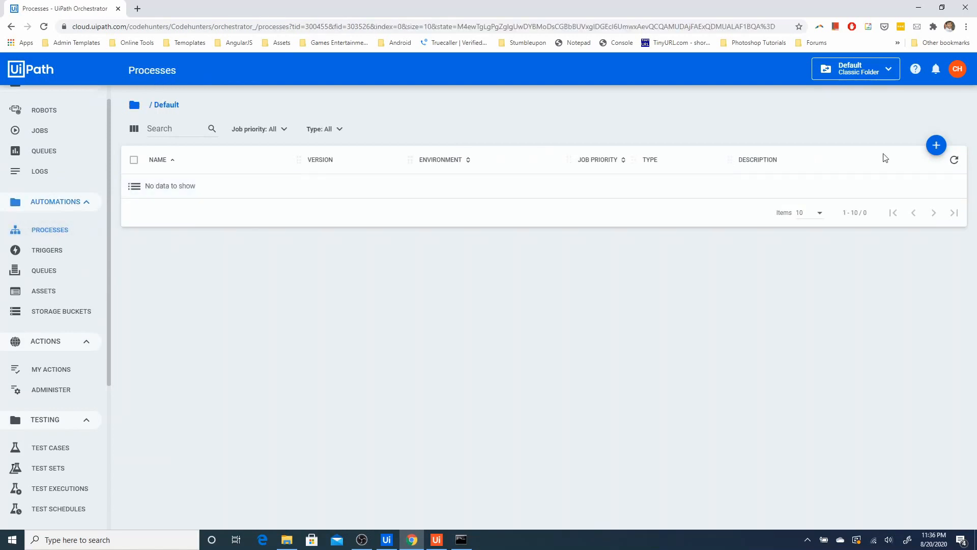
click(935, 149)
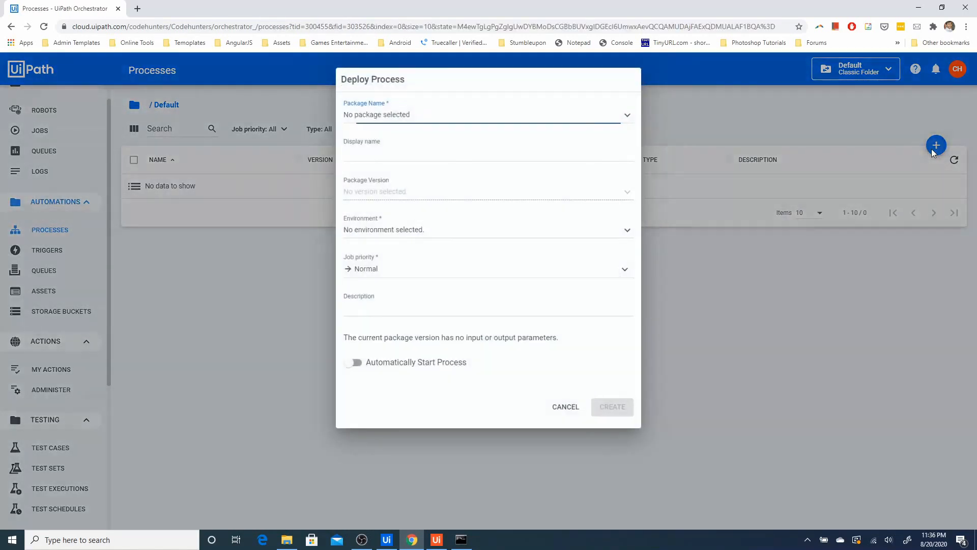
click(588, 118)
click(545, 136)
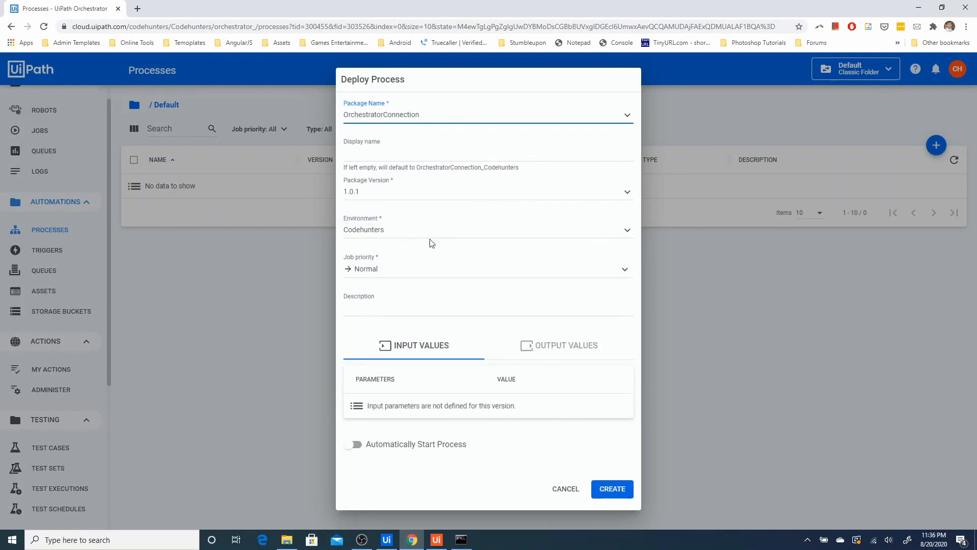
click(618, 492)
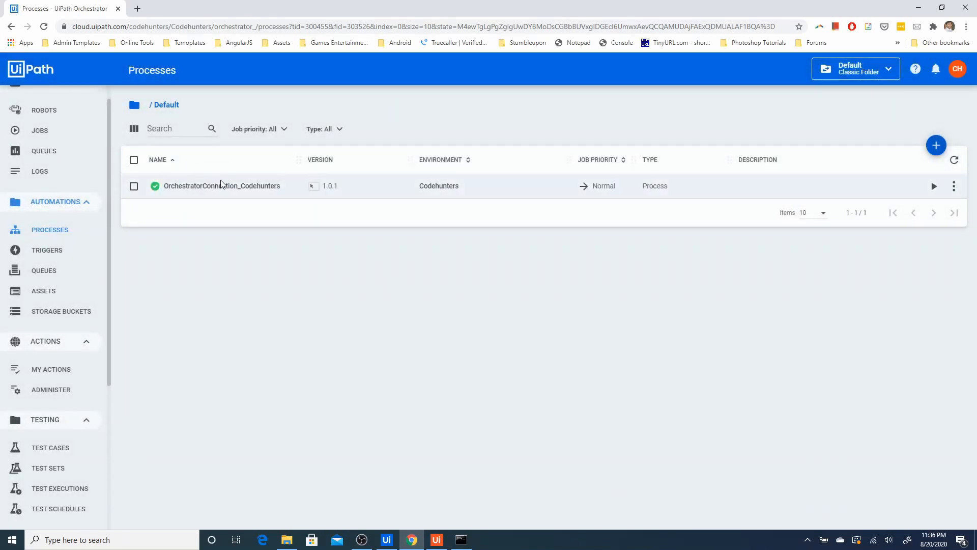
- Start a job for OrchestratorConnection_Codehunters on the specific robot ROBO1 and dismiss the message box it shows
scroll(107, 219, up, 1)
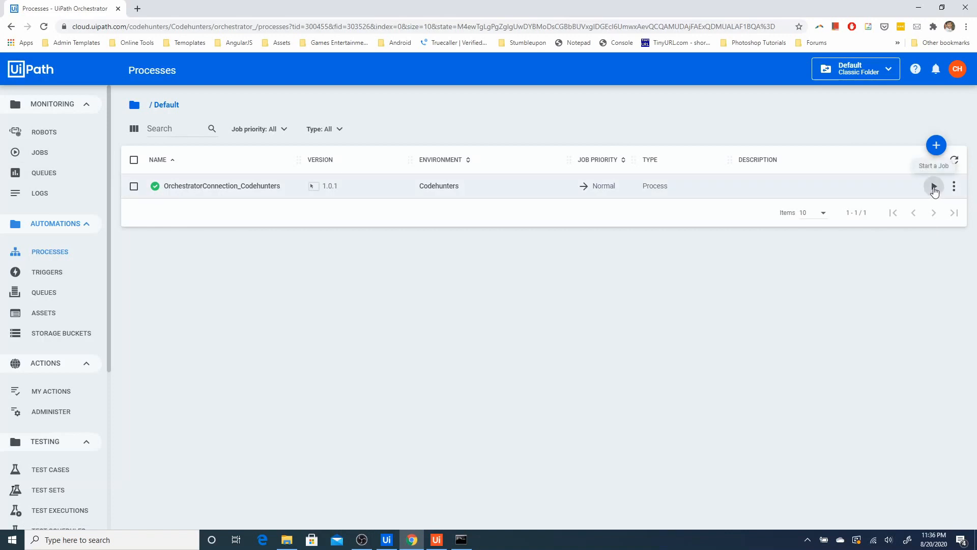
click(934, 187)
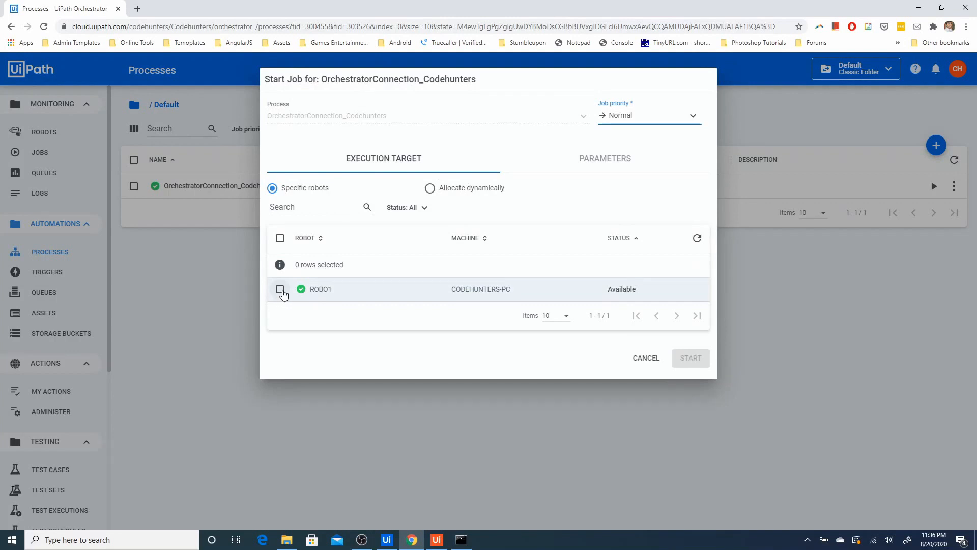
click(280, 289)
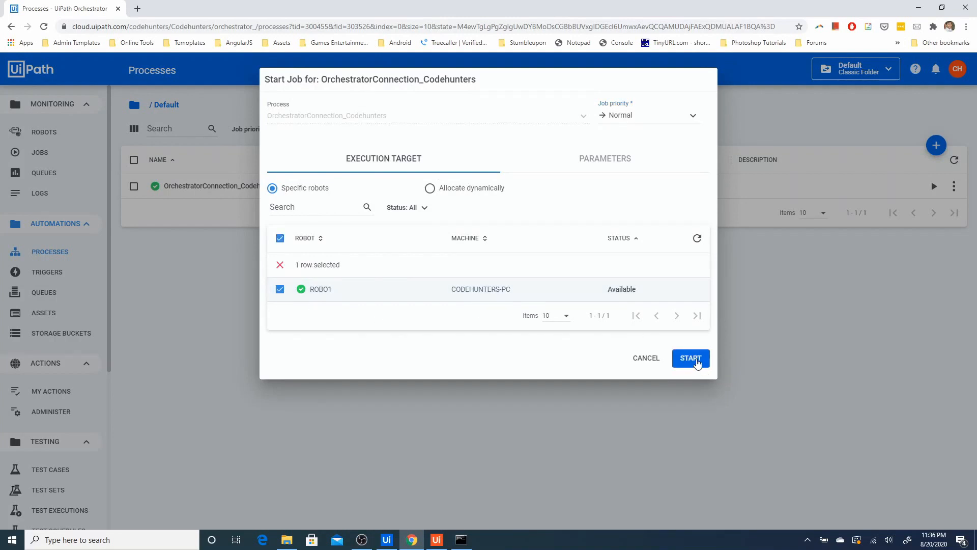
click(693, 359)
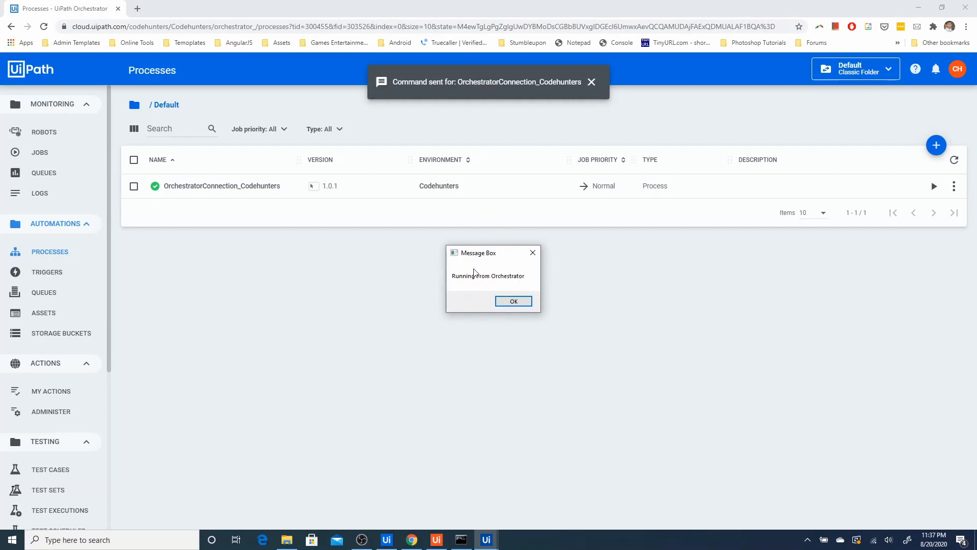
click(512, 301)
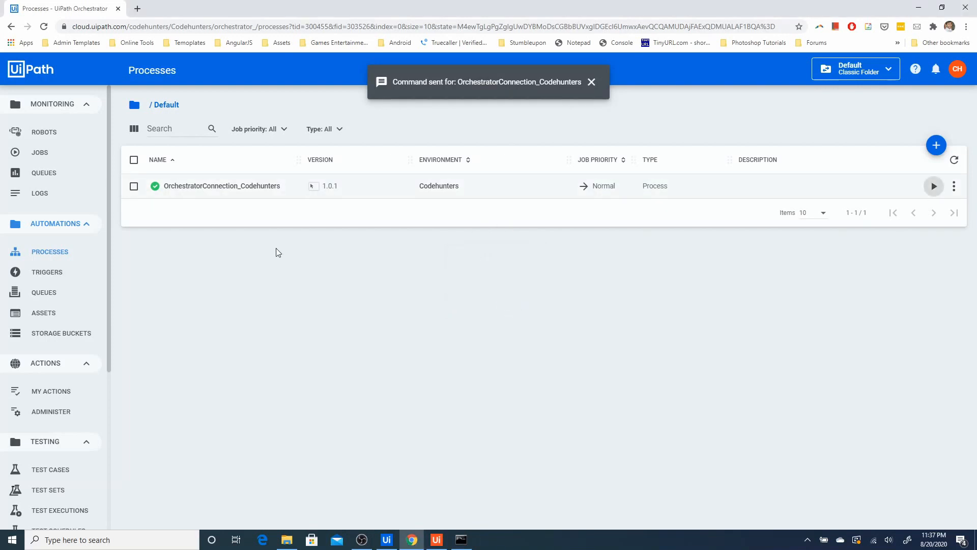
- Check the OrchestratorConnection job in the Default folder's jobs list, view its logs, and return to the list
click(49, 153)
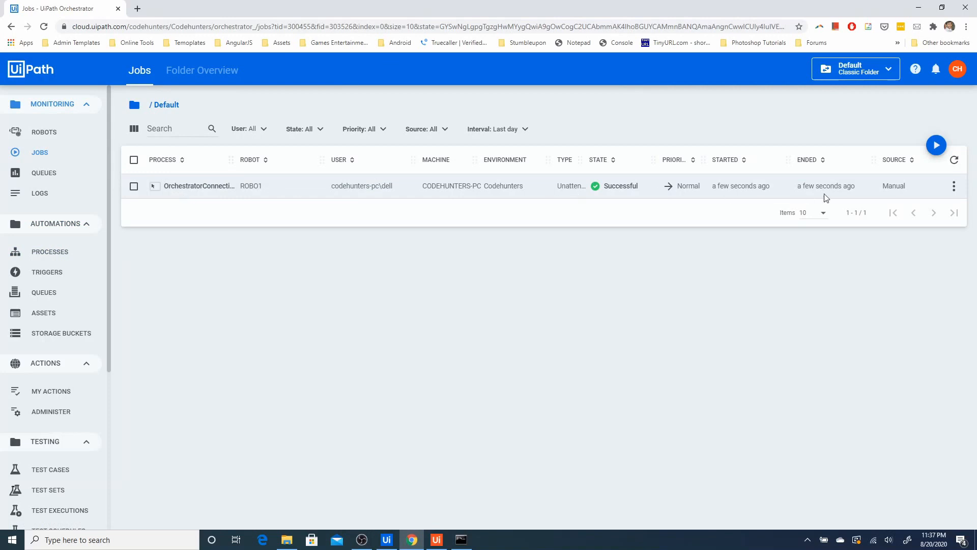
click(954, 186)
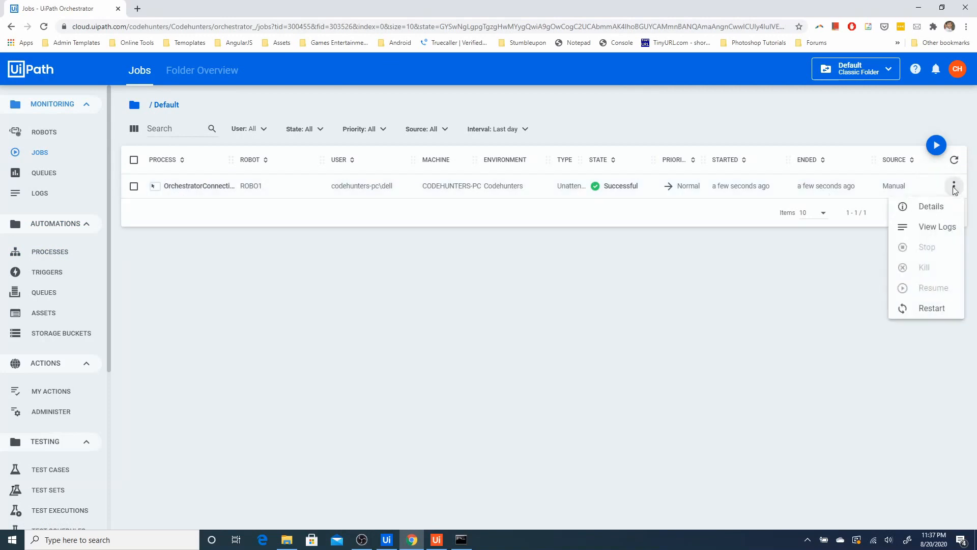
click(932, 224)
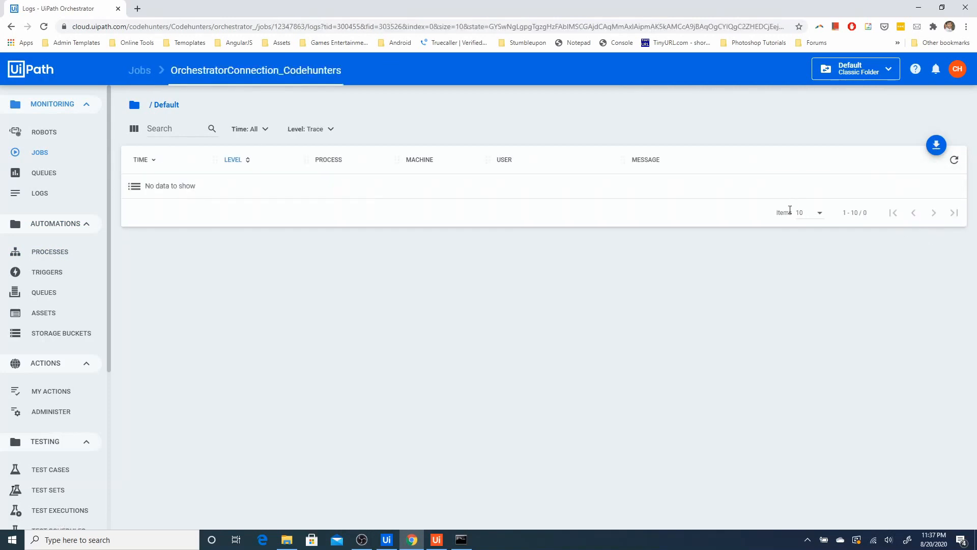
click(145, 71)
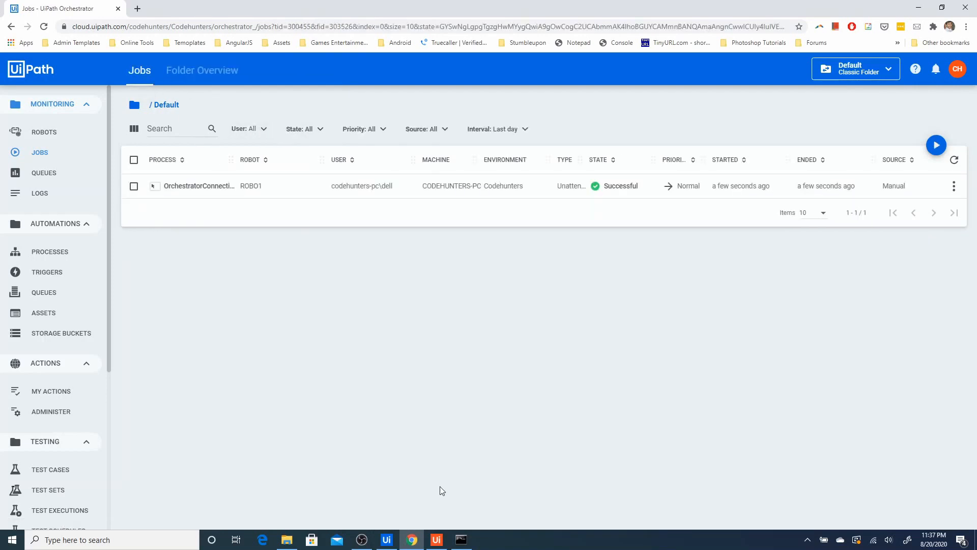
- Glance at the Main workflow in UiPath Studio, return to Orchestrator, and widen the Type column to read the job's type
click(387, 540)
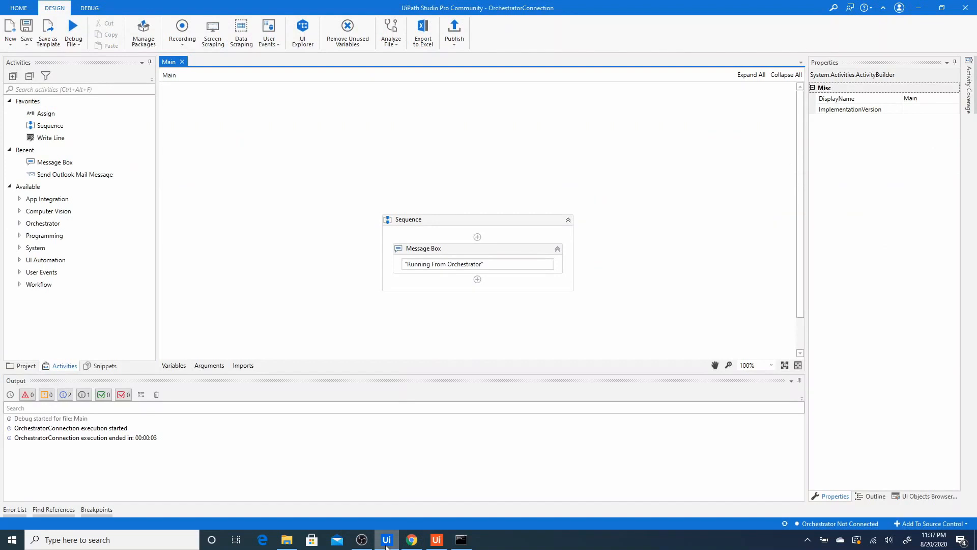
click(386, 543)
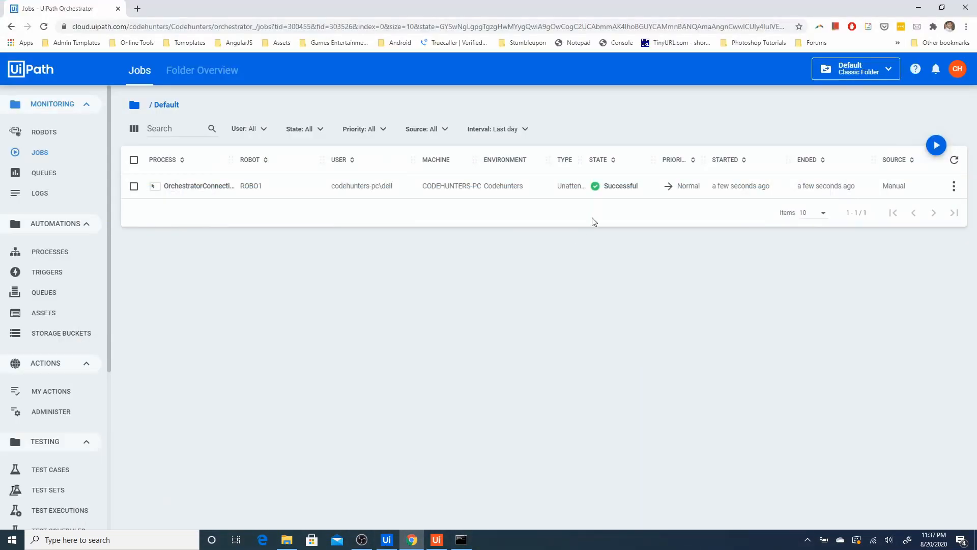
drag(580, 160, 614, 158)
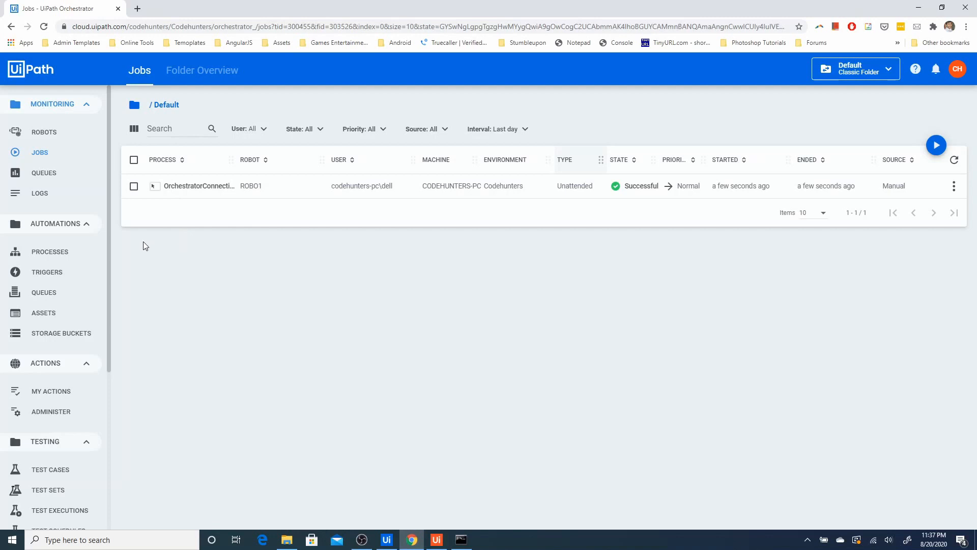
- Start a new time trigger named Orch_Schelue for OrchestratorConnection_Codehunters, with the specific robot ROBO1 as execution target
click(48, 276)
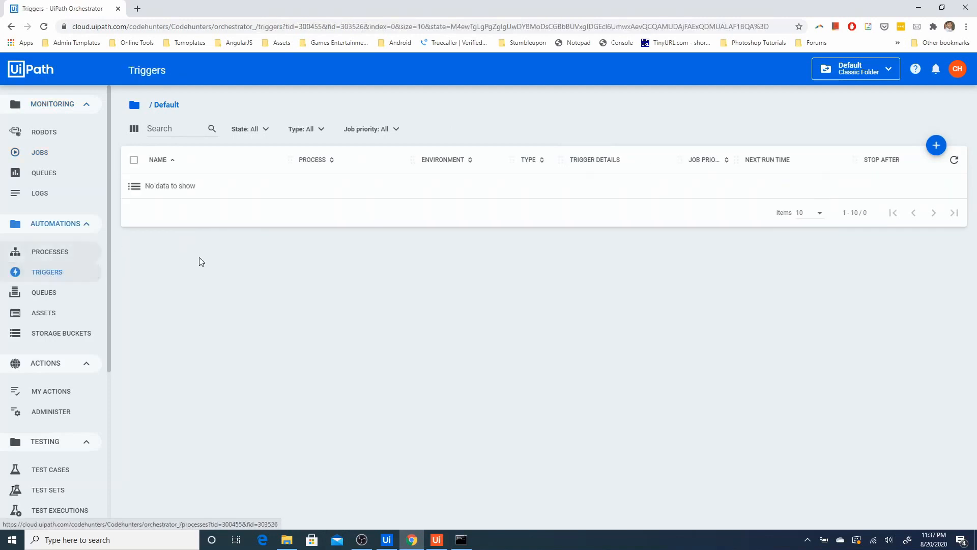
click(936, 146)
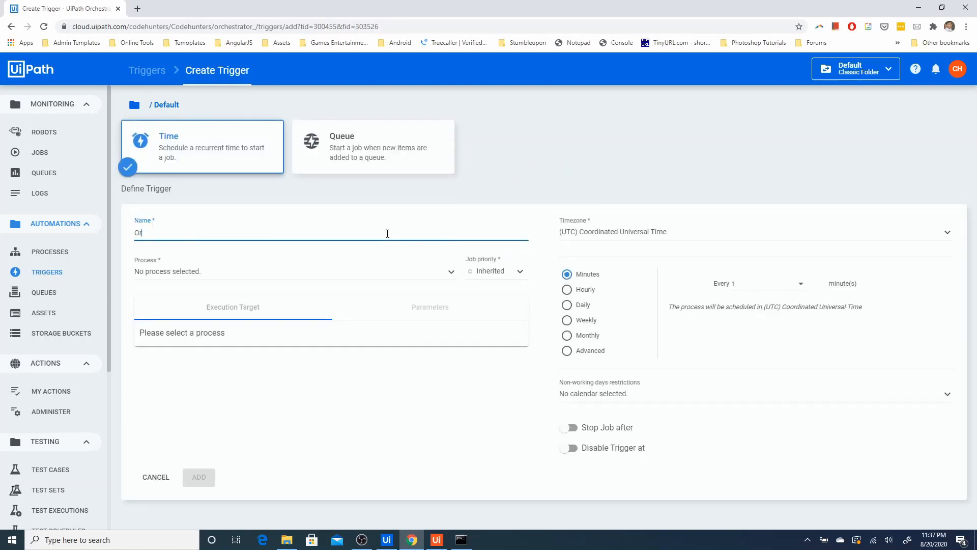
text(Orch_Schelue)
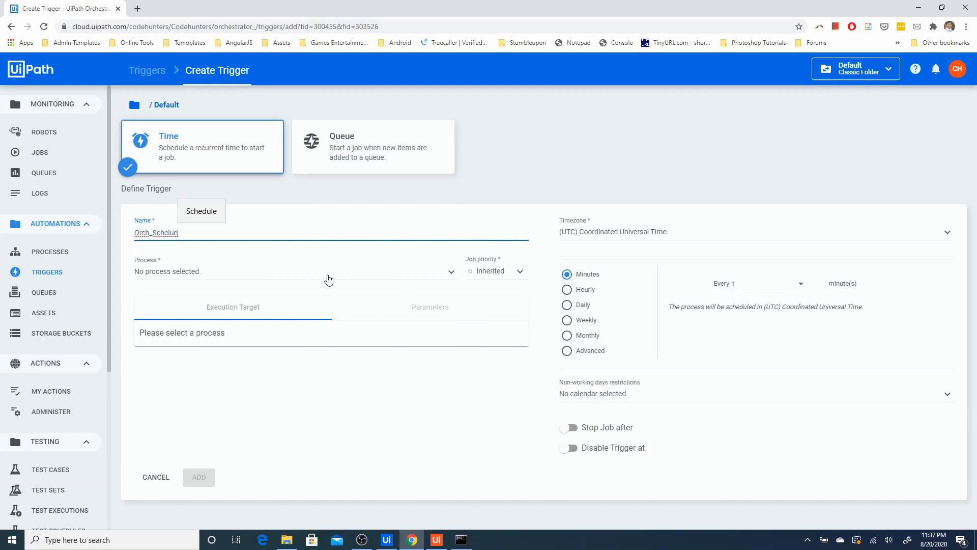
click(328, 273)
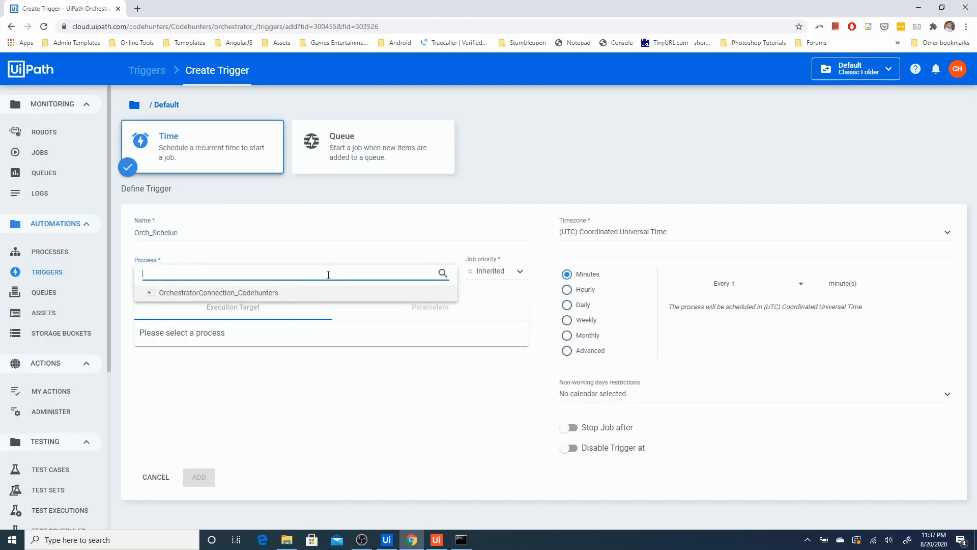
click(263, 298)
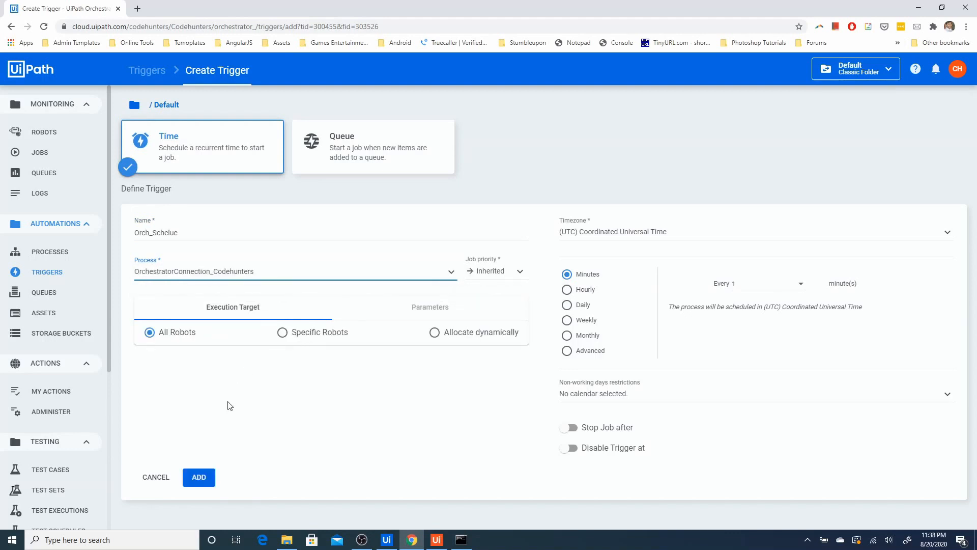
click(283, 334)
click(283, 333)
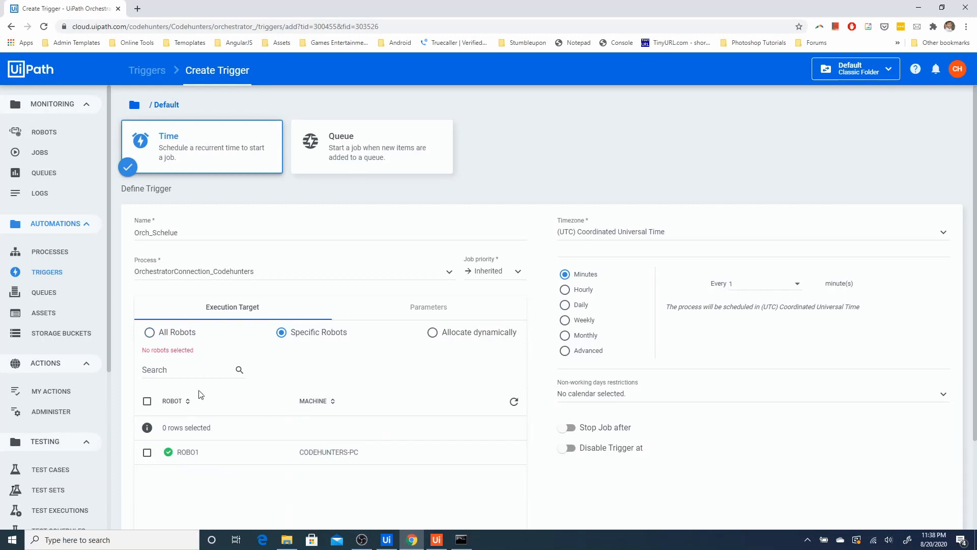
click(147, 452)
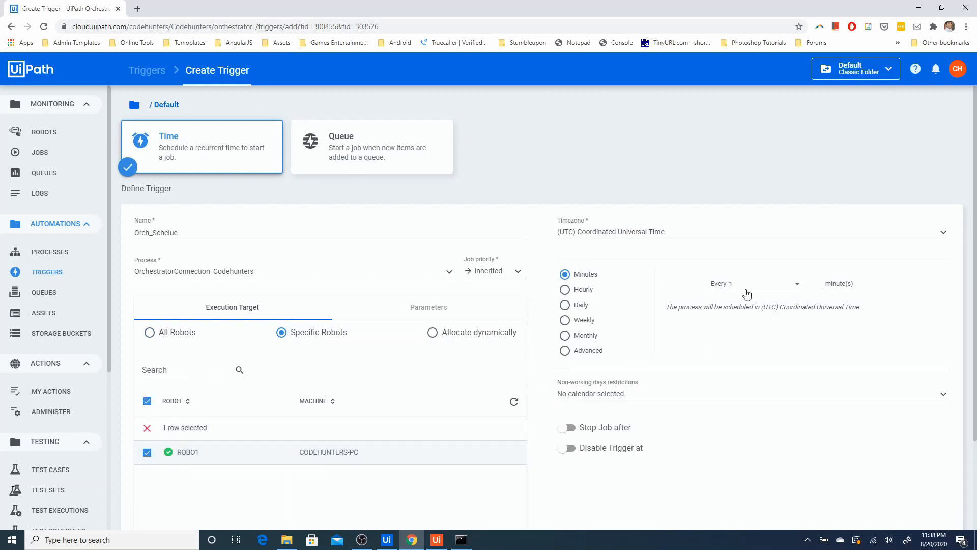
- Schedule the trigger daily at hour 10 and minute 00
click(565, 305)
key(Tab)
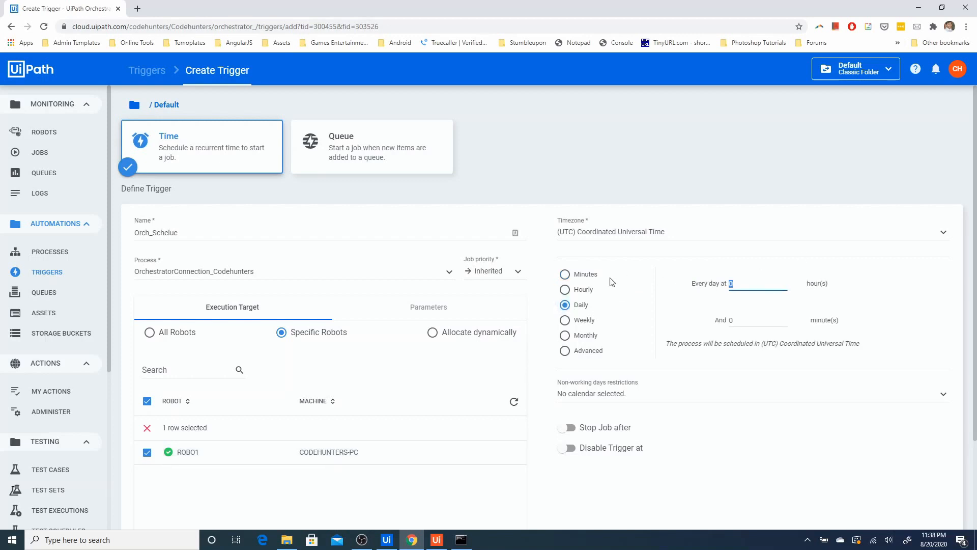
key(Tab)
drag(975, 300, 975, 393)
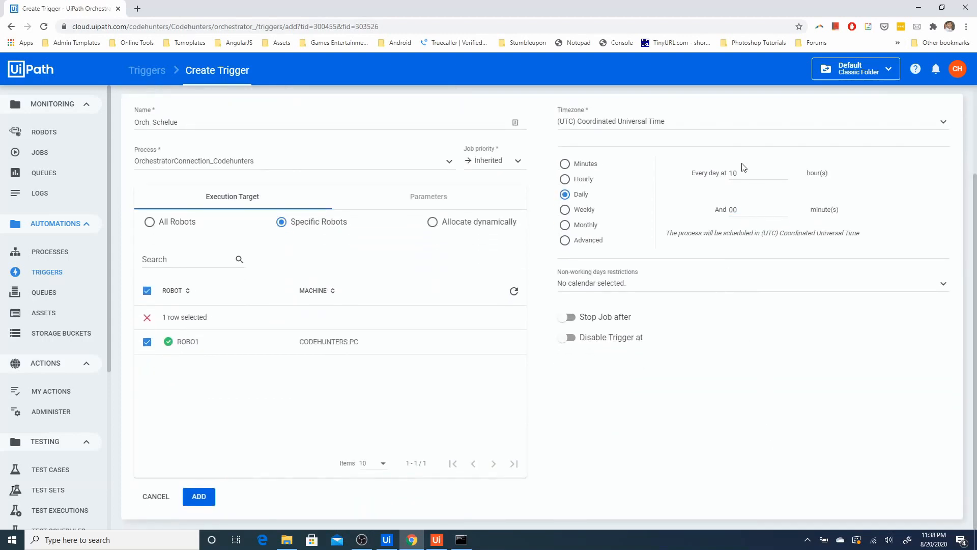
- Set the trigger's timezone to (UTC+05:30) Chennai, Kolkata, Mumbai, New Delhi and add the trigger
click(874, 122)
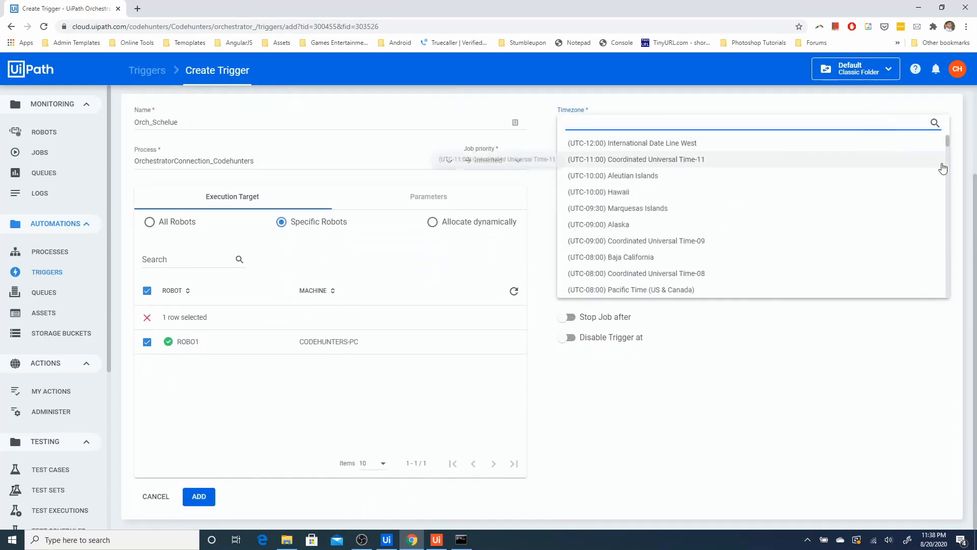
drag(948, 143, 959, 245)
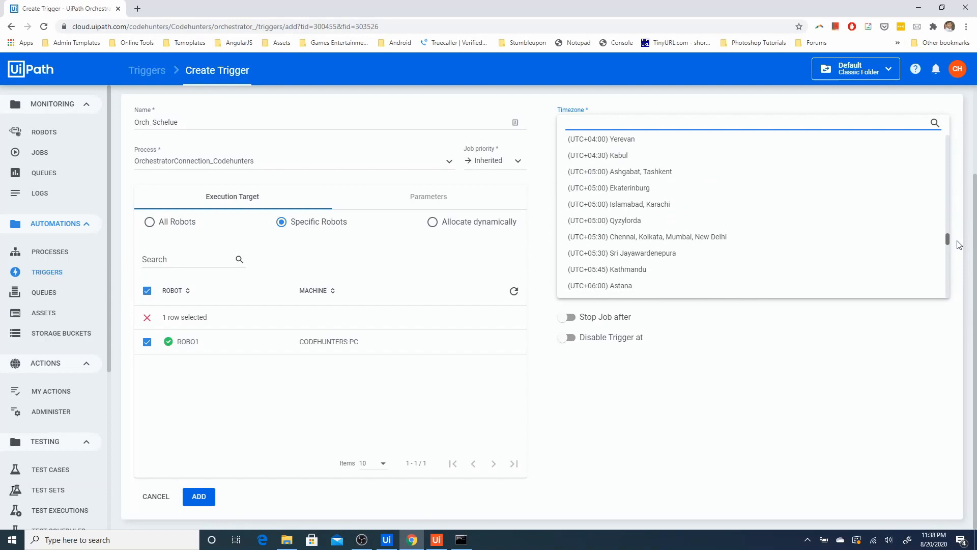
click(789, 242)
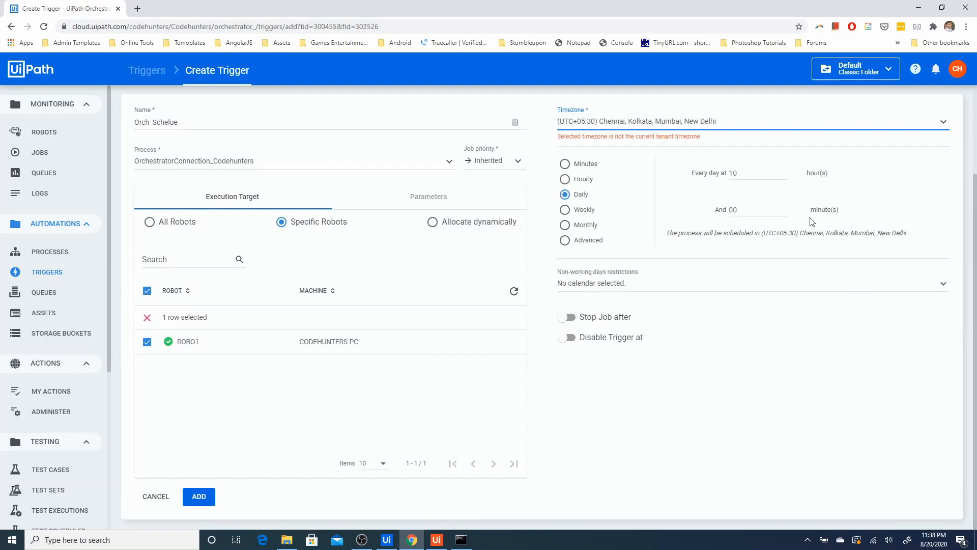
drag(564, 139, 682, 144)
click(699, 139)
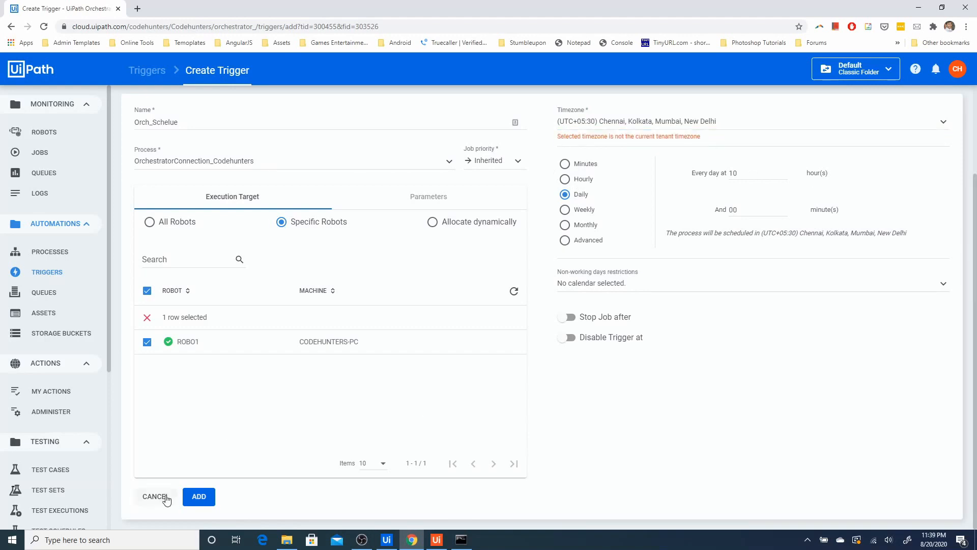
click(196, 496)
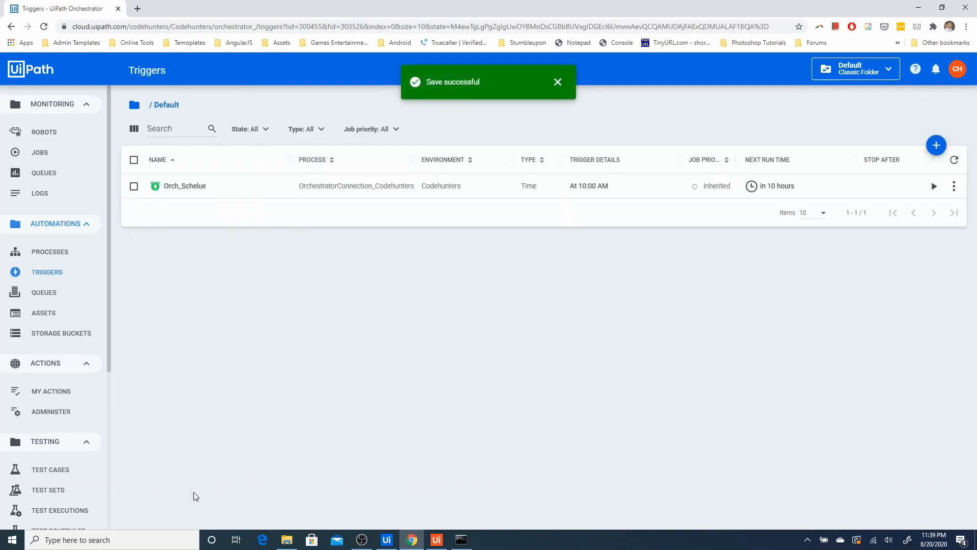